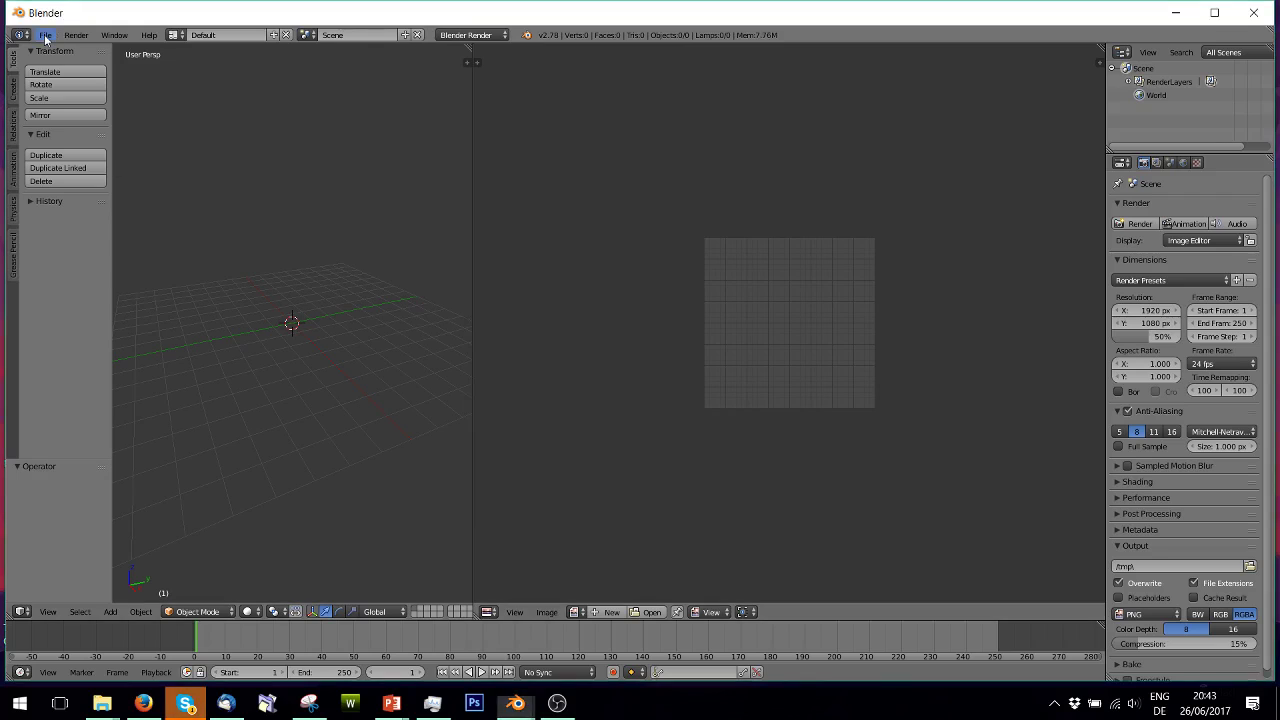
# - Dismiss the startup menu and widen the 3D viewport across most of the workspace
pyautogui.click(45, 35)
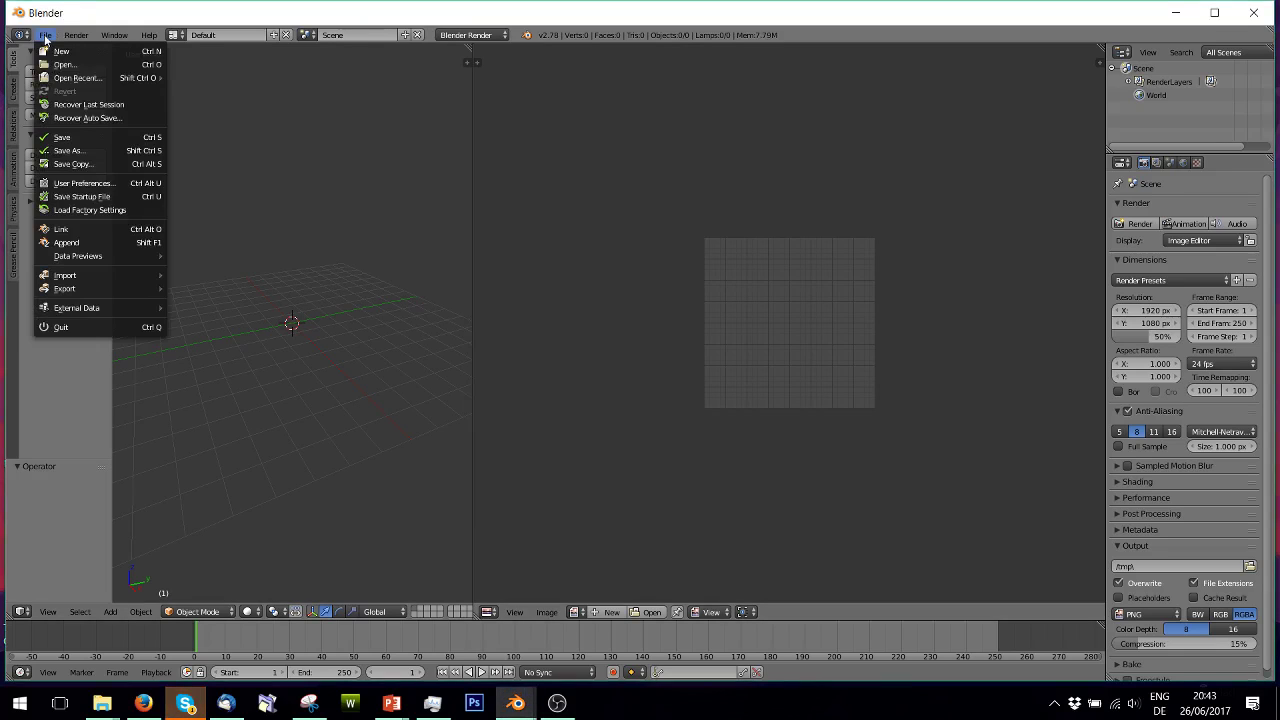
pyautogui.moveTo(474, 257); pyautogui.dragTo(723, 277)
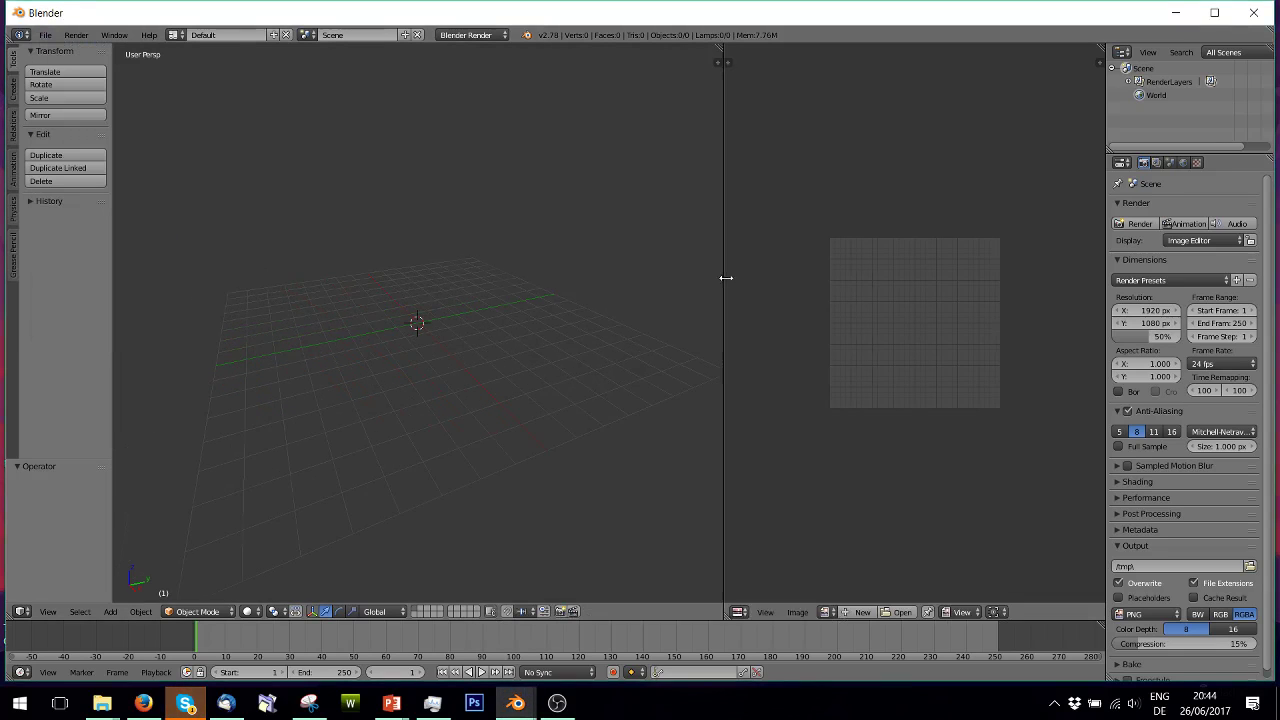
pyautogui.moveTo(720, 228); pyautogui.dragTo(985, 240)
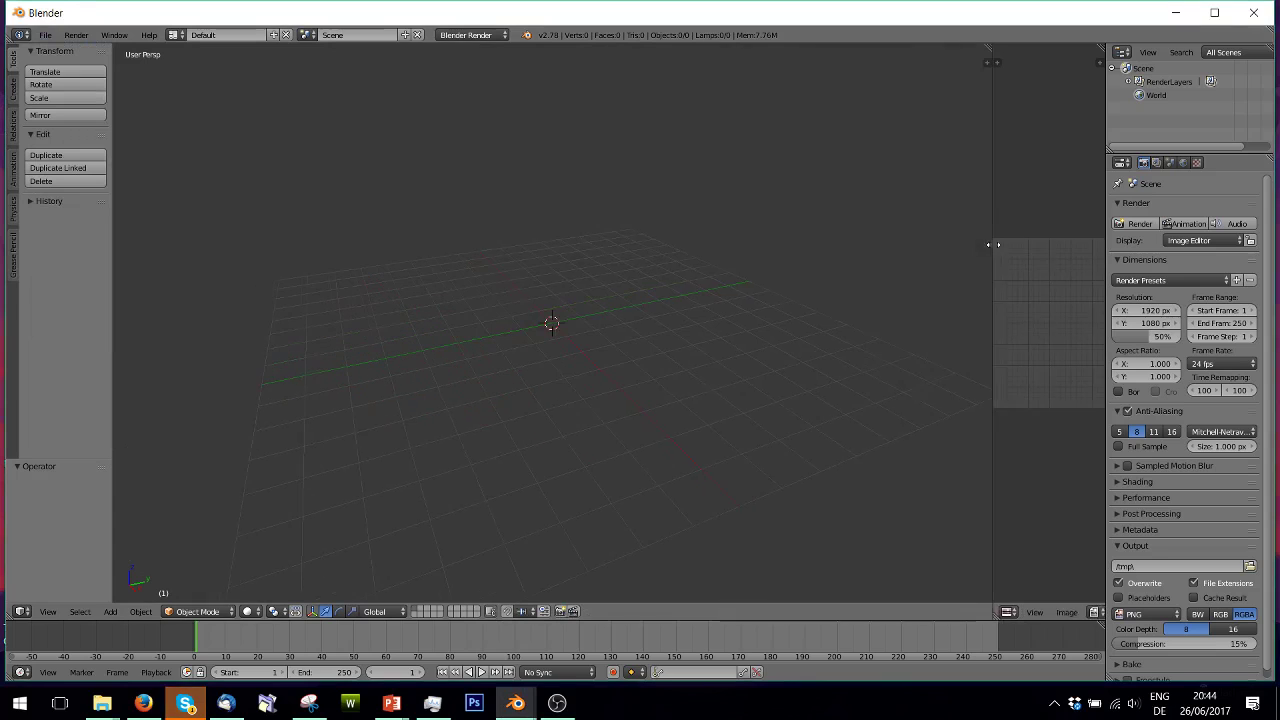
# - Import puface.obj from the General Meshes folder as a Wavefront OBJ
pyautogui.click(45, 35)
pyautogui.moveTo(64, 275)
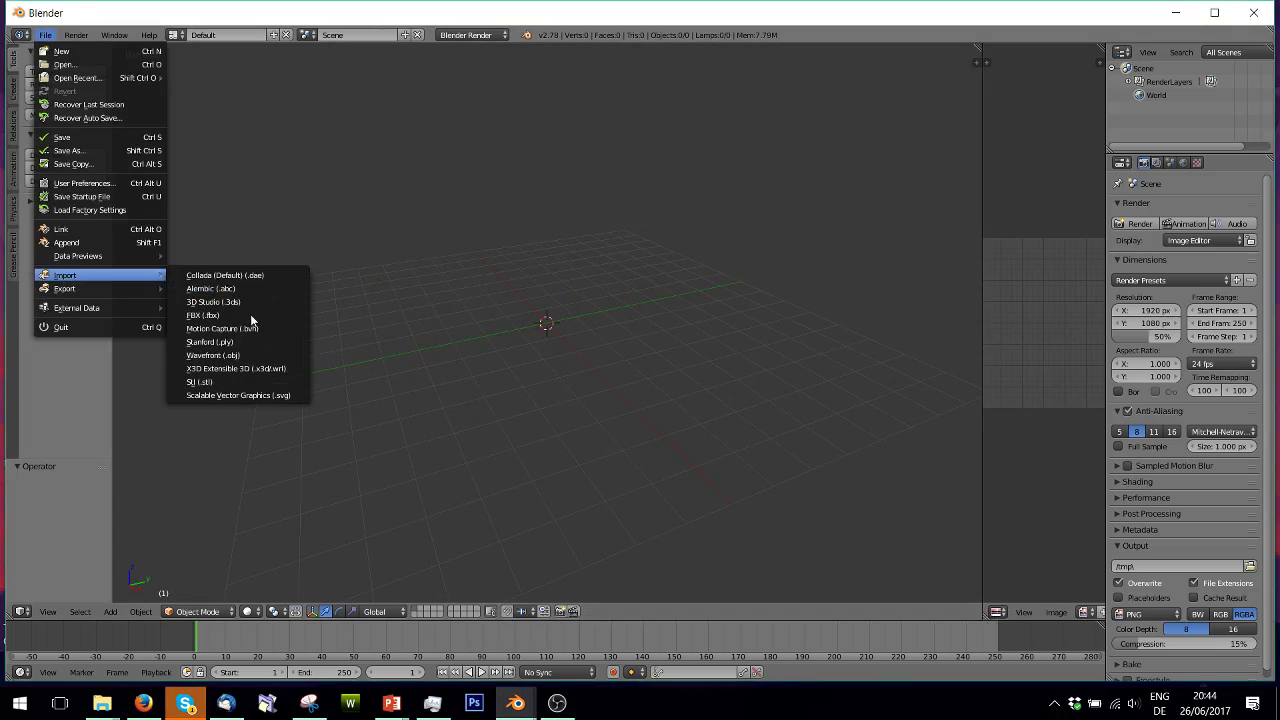
pyautogui.click(229, 363)
pyautogui.click(52, 313)
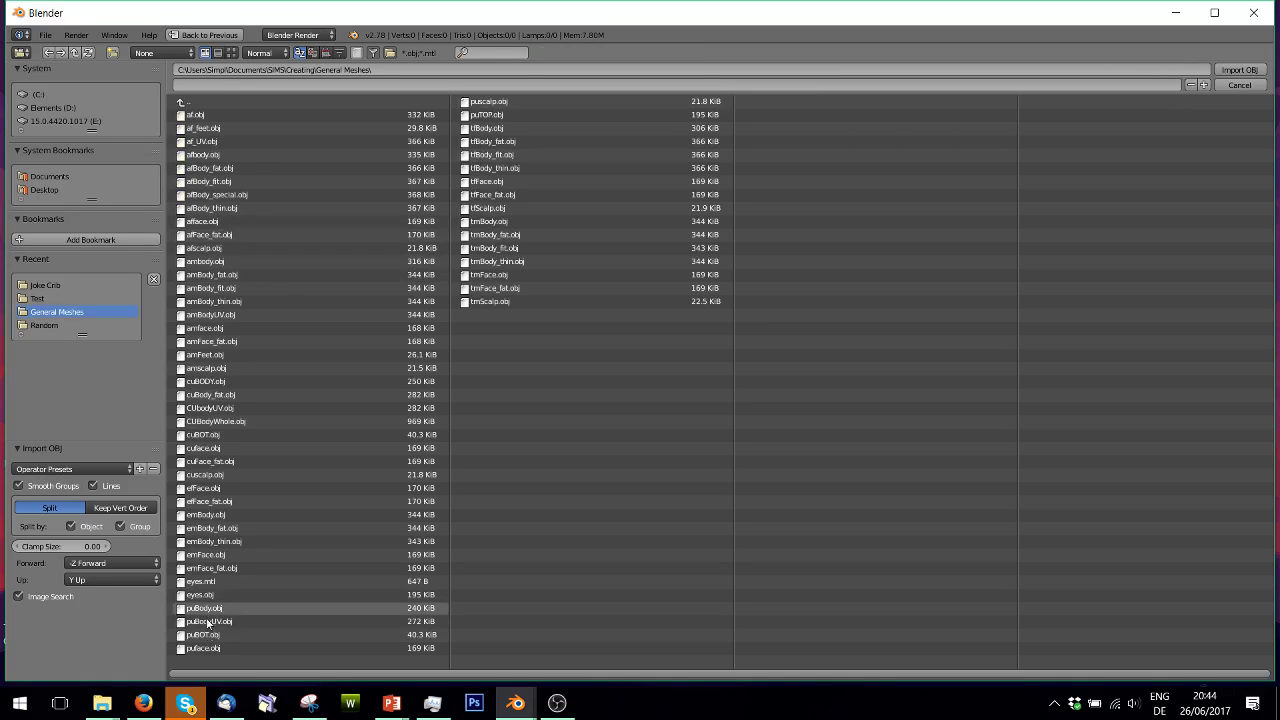
pyautogui.doubleClick(205, 648)
# - Import the puscalp.obj scalp mesh as a second Wavefront OBJ
pyautogui.click(45, 35)
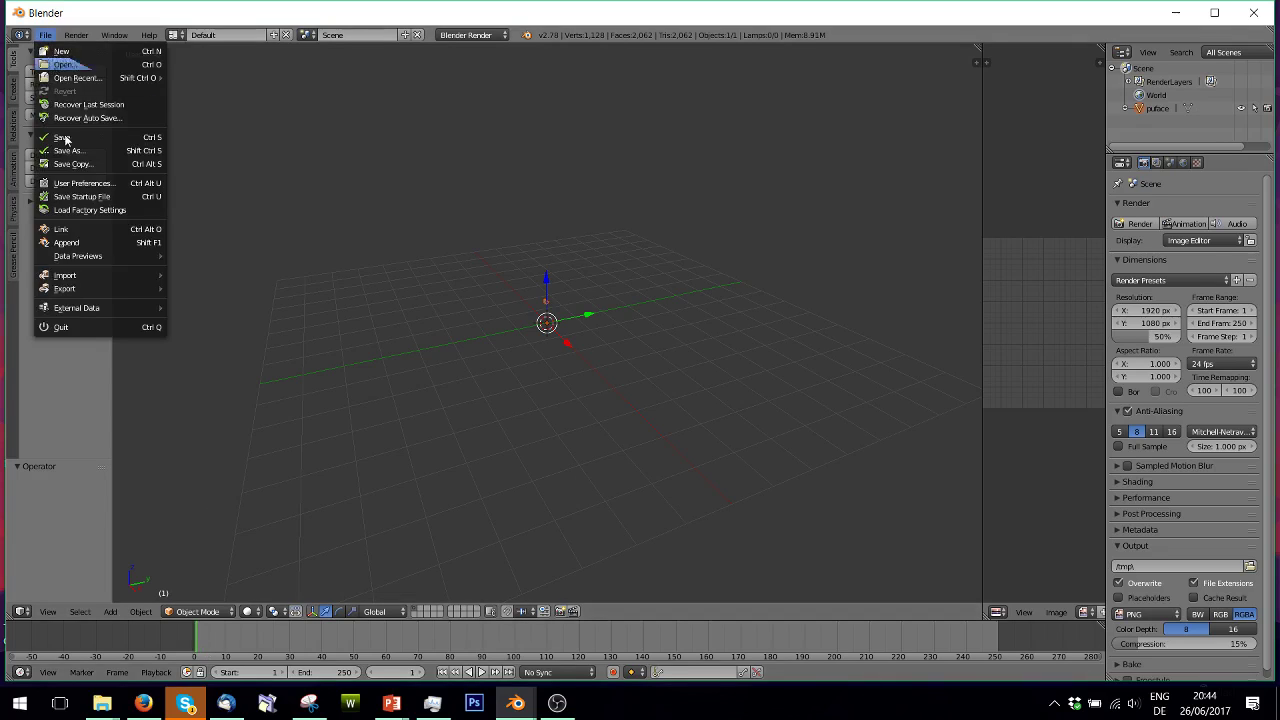
pyautogui.moveTo(64, 275)
pyautogui.click(205, 355)
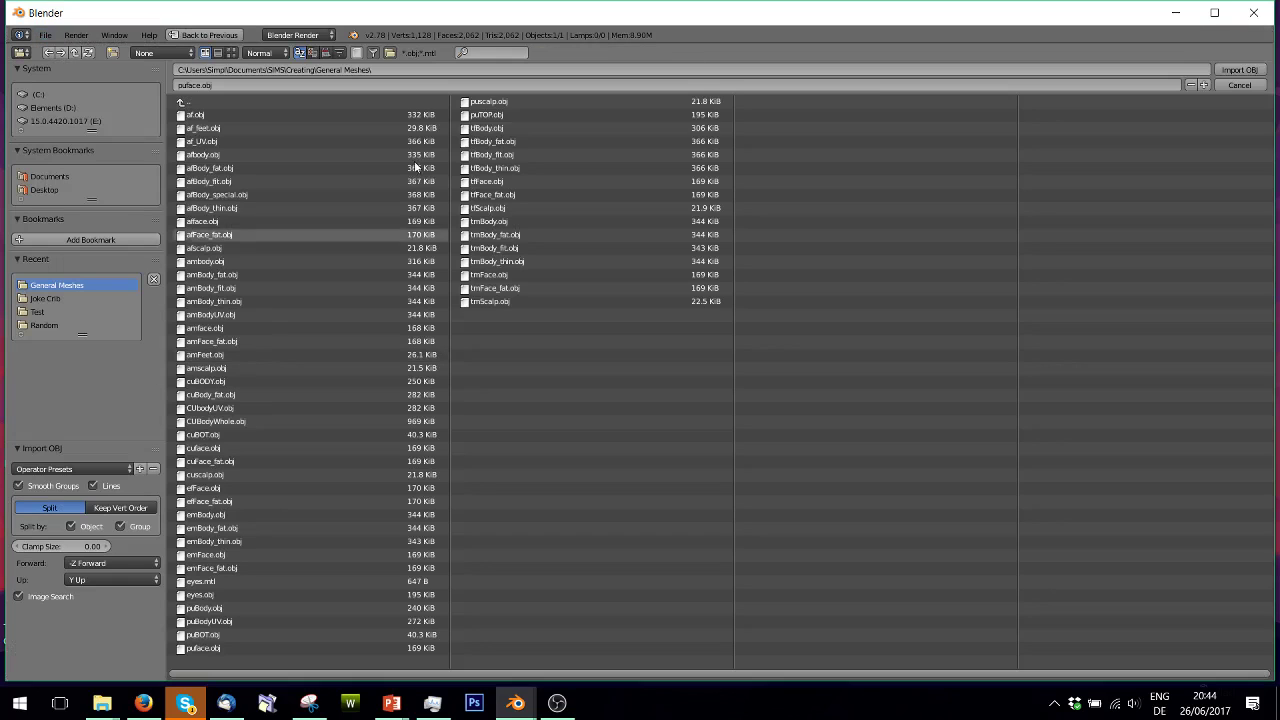
pyautogui.doubleClick(510, 101)
pyautogui.moveTo(567, 305); pyautogui.dragTo(617, 425, button='middle')
# - Switch to front orthographic view, frame the selected head mesh and zoom in close
pyautogui.press('KP_1')
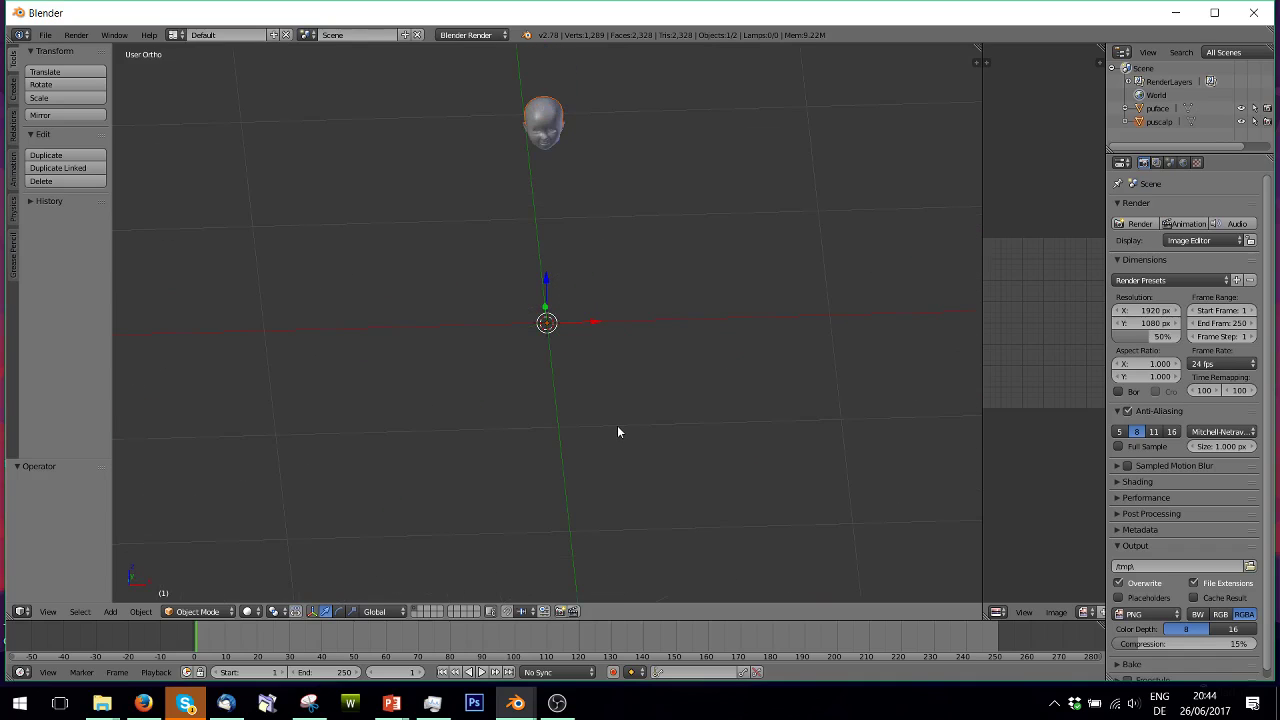
pyautogui.press('KP_5')
pyautogui.press('h')
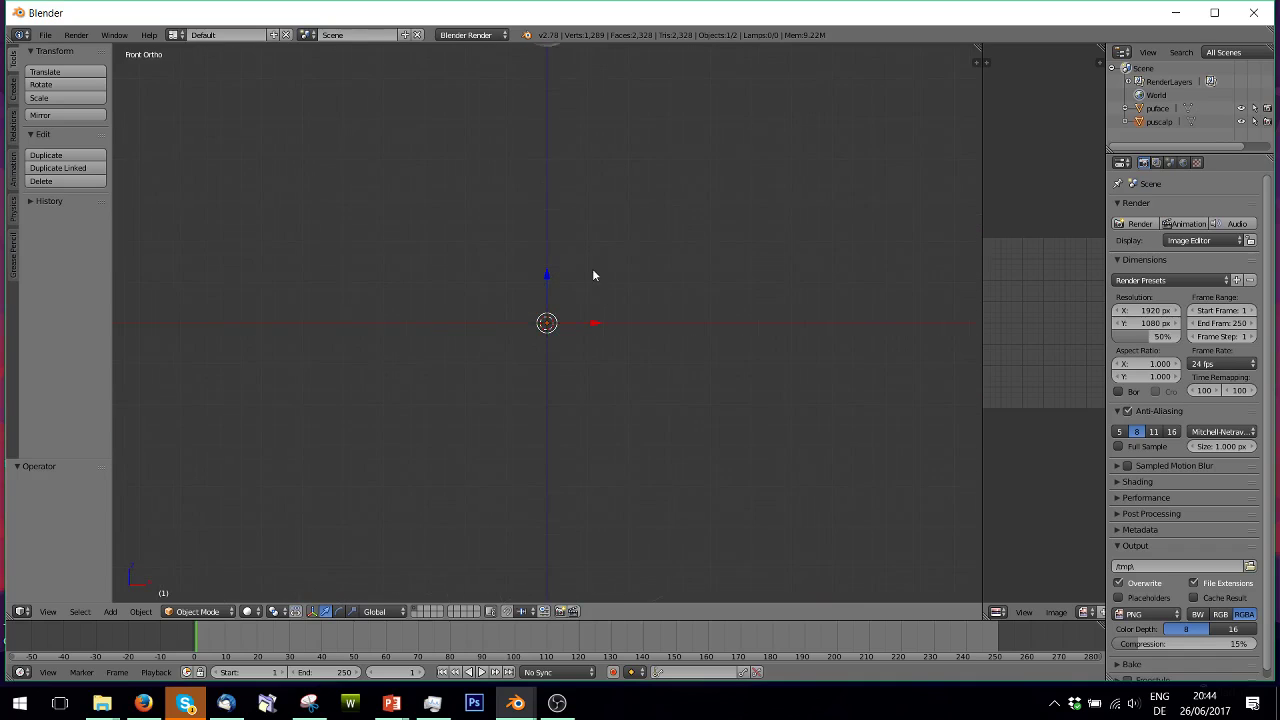
pyautogui.hotkey('alt', 'h')
pyautogui.press('KP_Decimal')
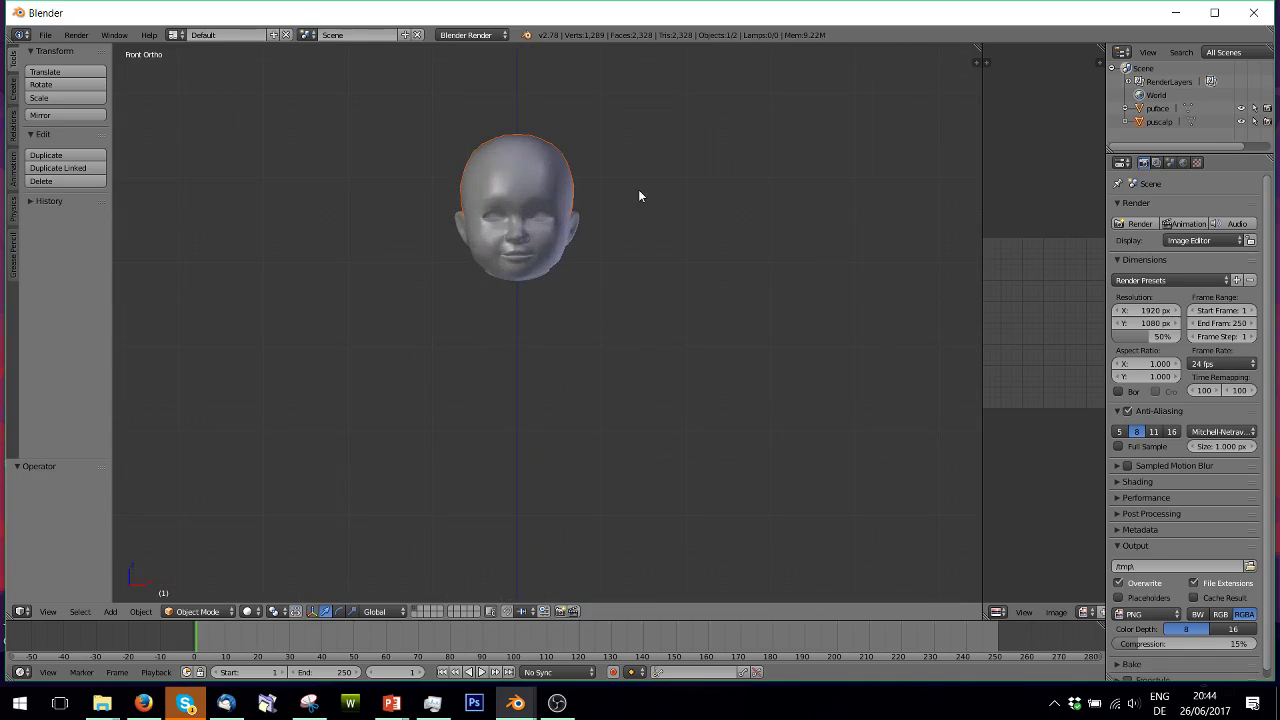
pyautogui.moveTo(639, 193); pyautogui.dragTo(640, 320, button='middle')
pyautogui.scroll(3, 617, 206)
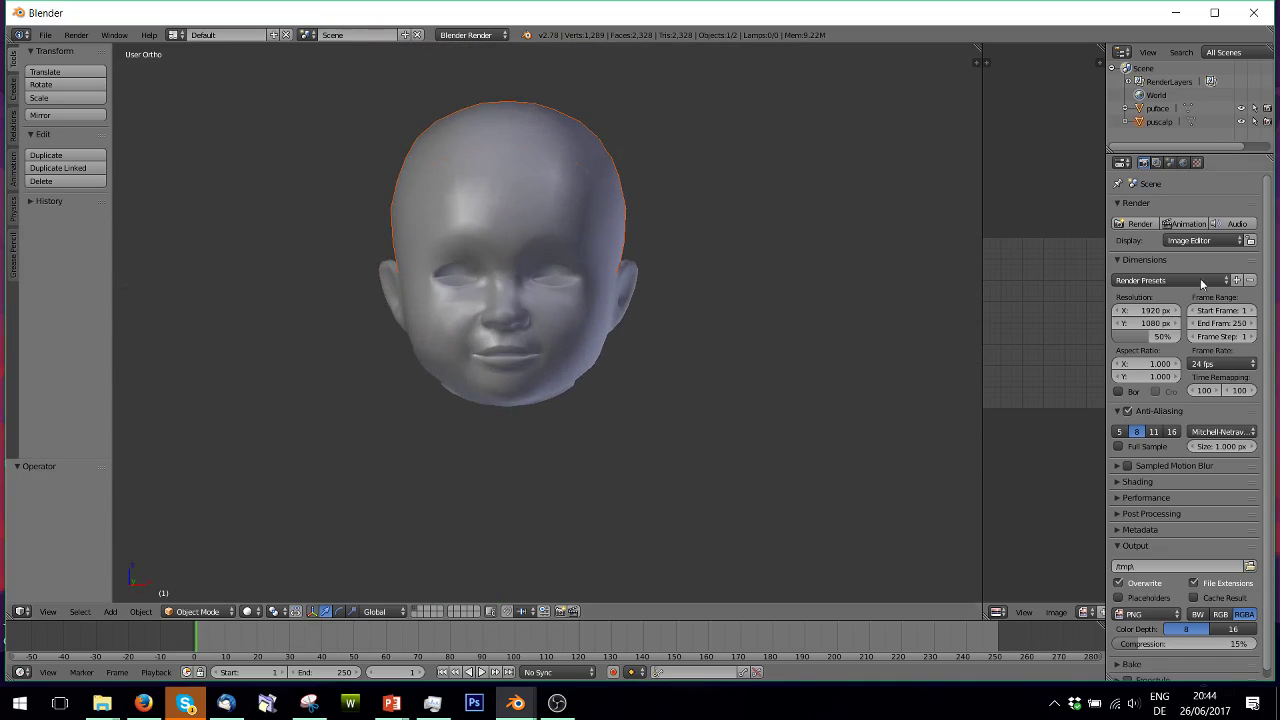
# - Enable environment lighting in the World settings and set the render engine to Cycles Render
pyautogui.click(1183, 163)
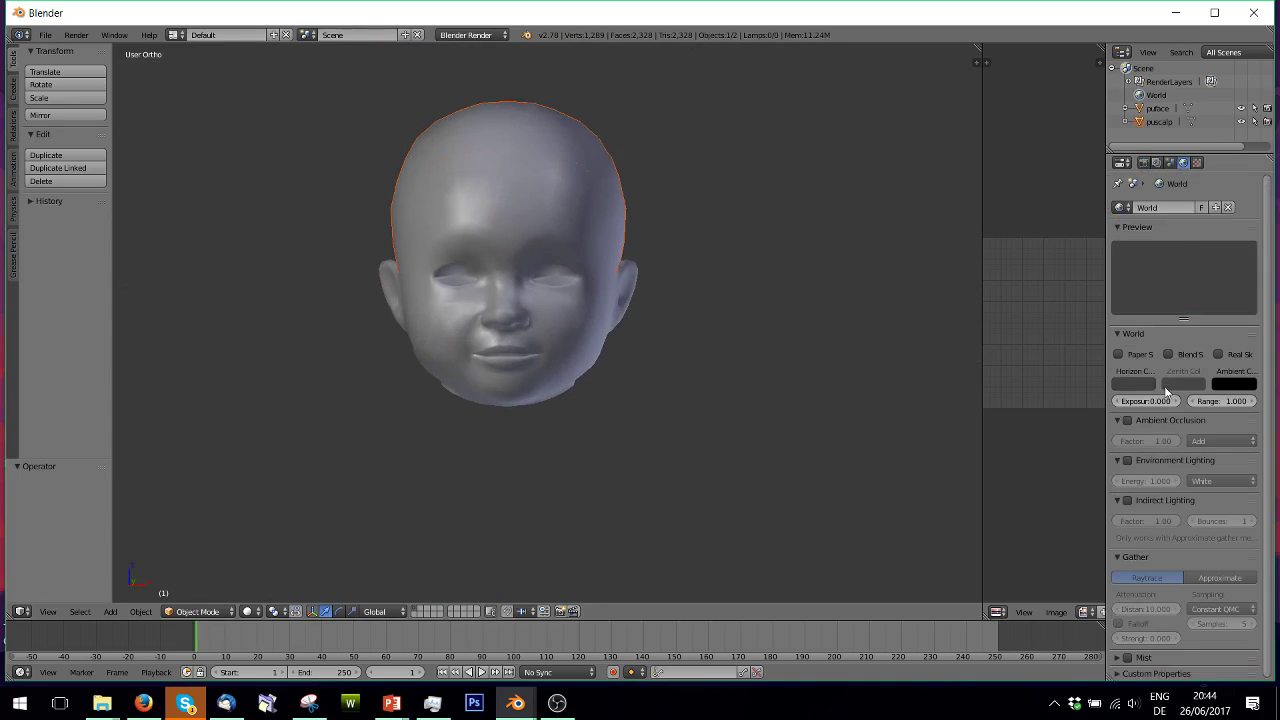
pyautogui.click(1127, 461)
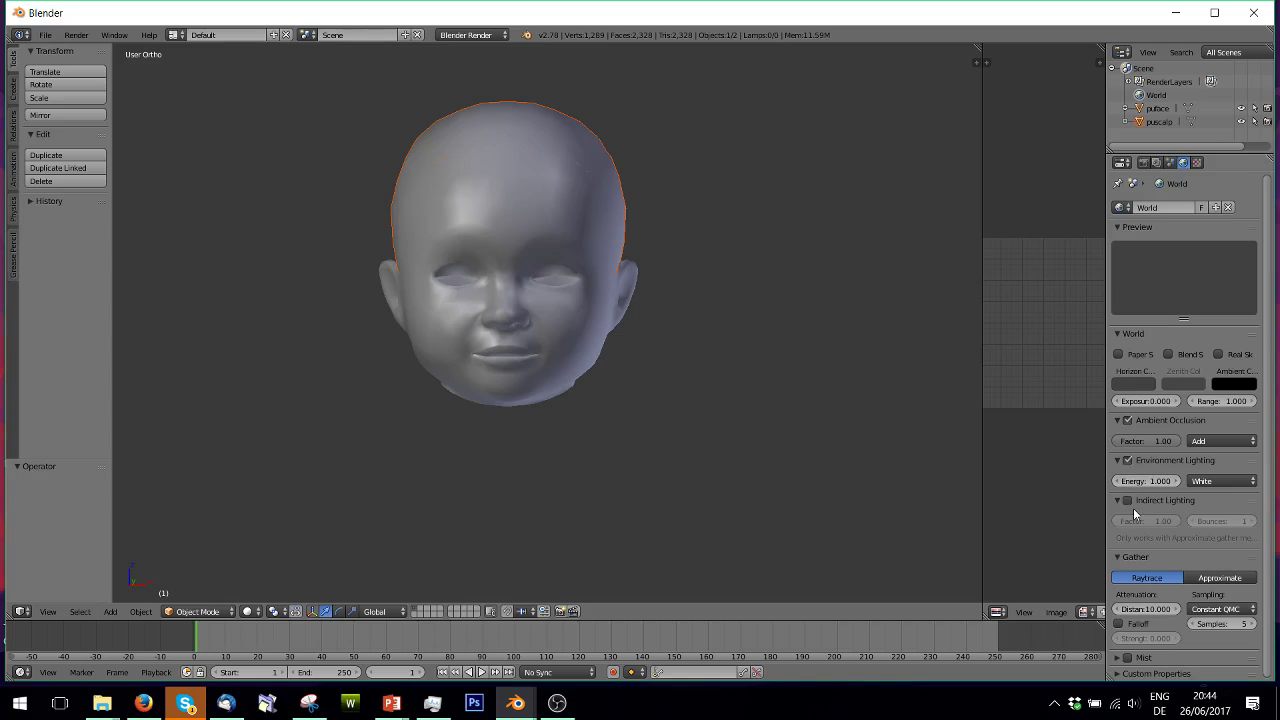
pyautogui.click(468, 35)
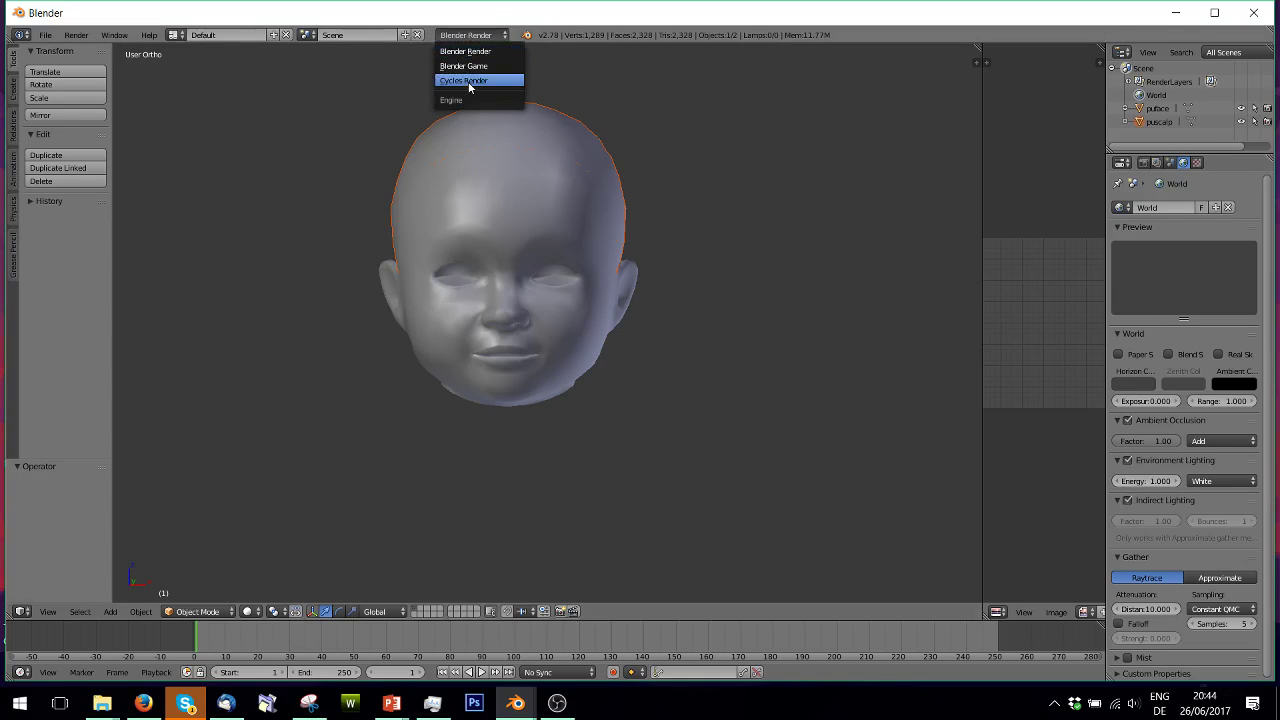
pyautogui.click(469, 81)
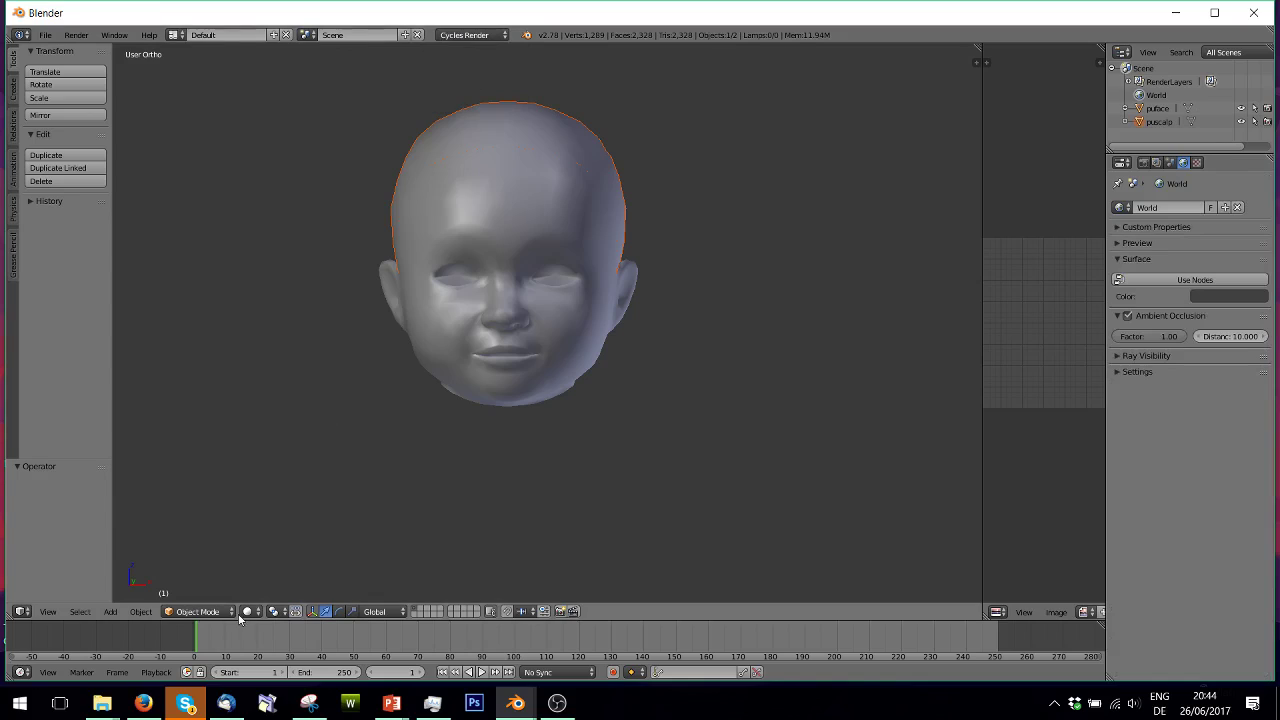
# - Give puface a new material using 4.dds from the Test folder as its colour texture, shown textured
pyautogui.rightClick(531, 200)
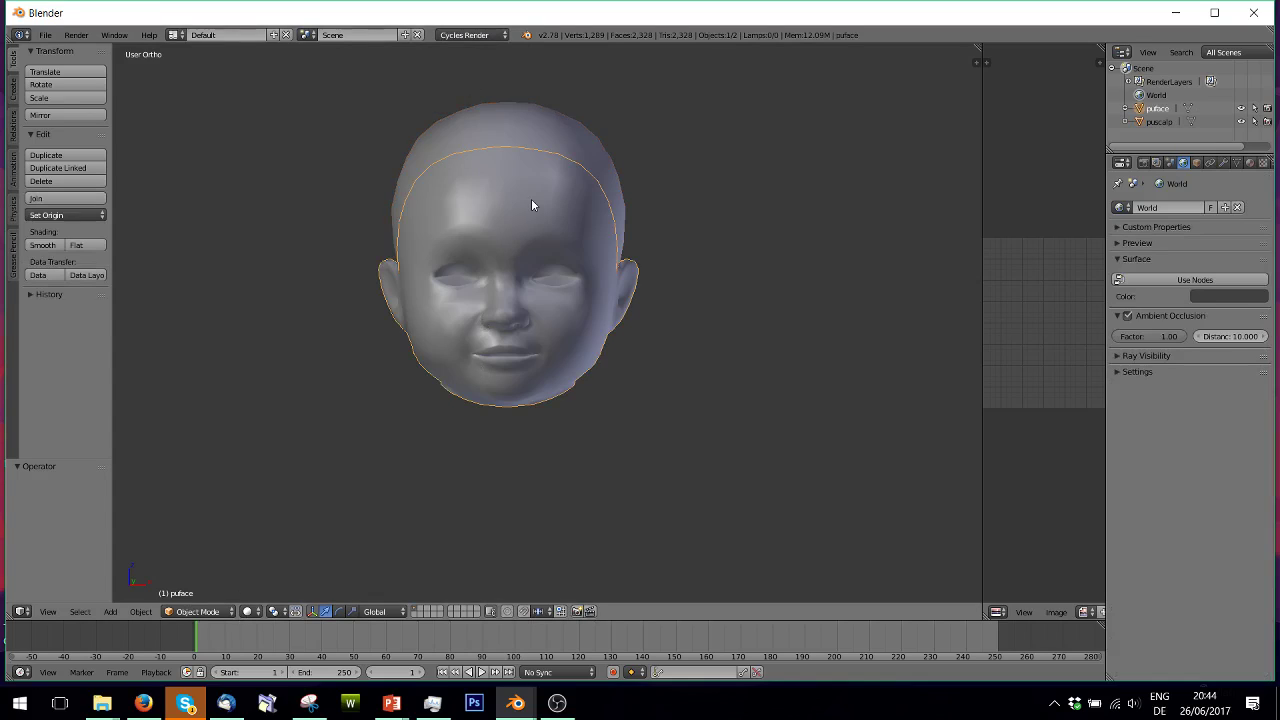
pyautogui.click(1251, 164)
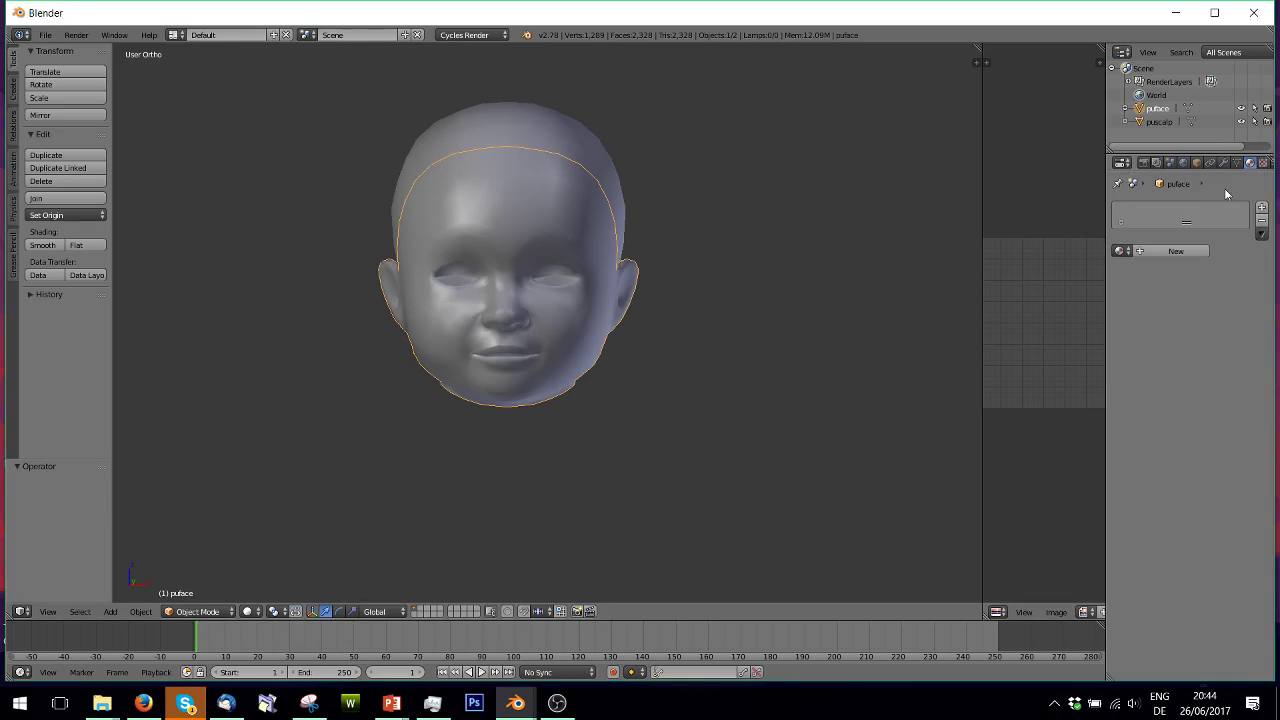
pyautogui.click(1183, 252)
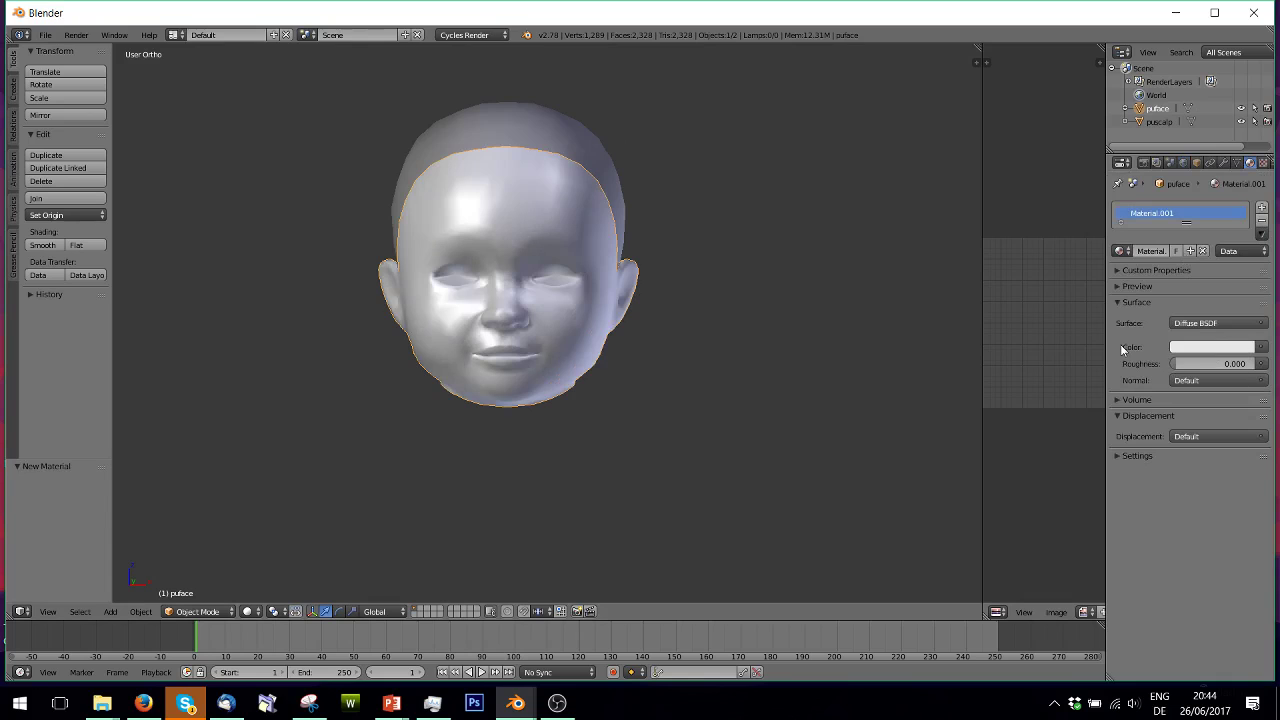
pyautogui.click(1262, 348)
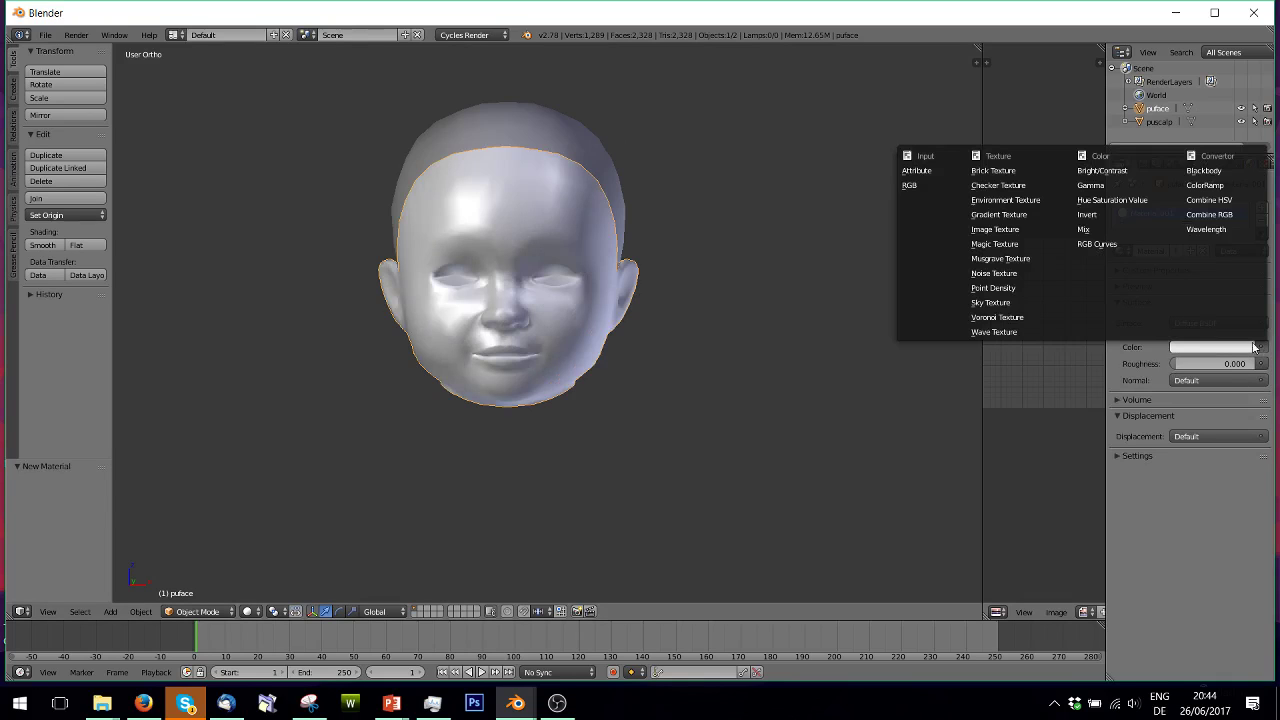
pyautogui.click(995, 229)
pyautogui.click(1232, 366)
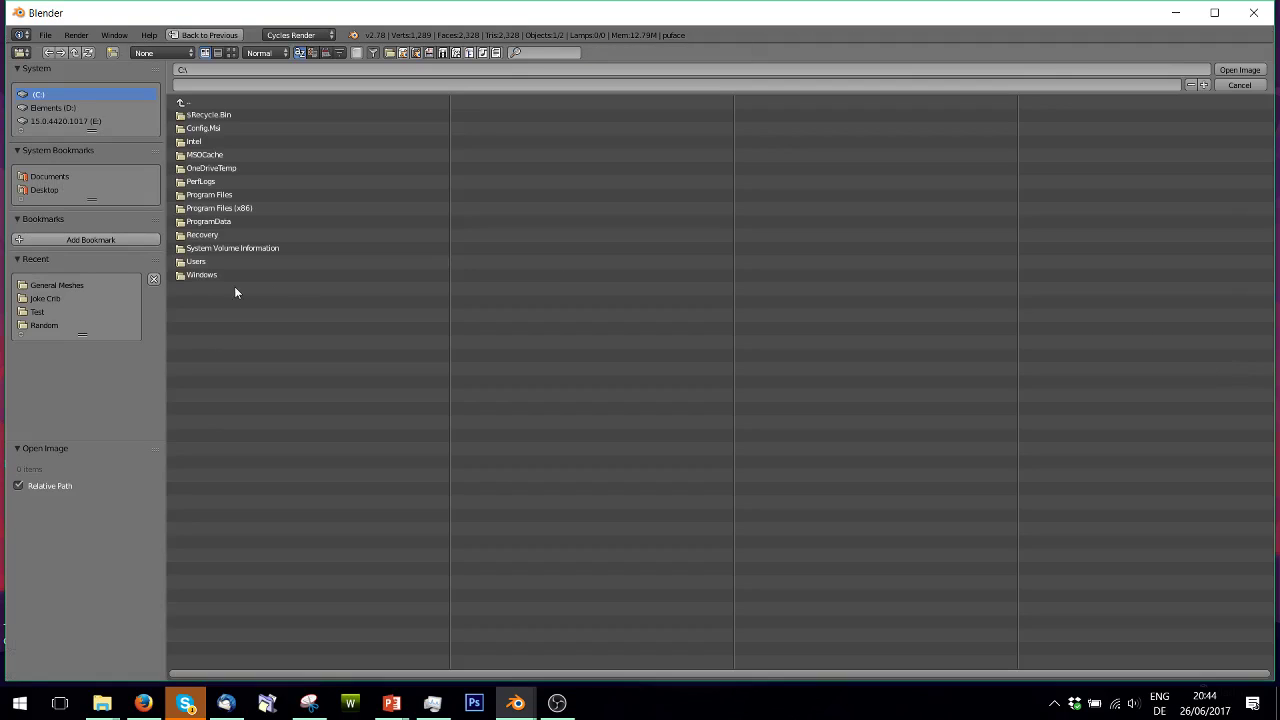
pyautogui.click(42, 313)
pyautogui.doubleClick(240, 129)
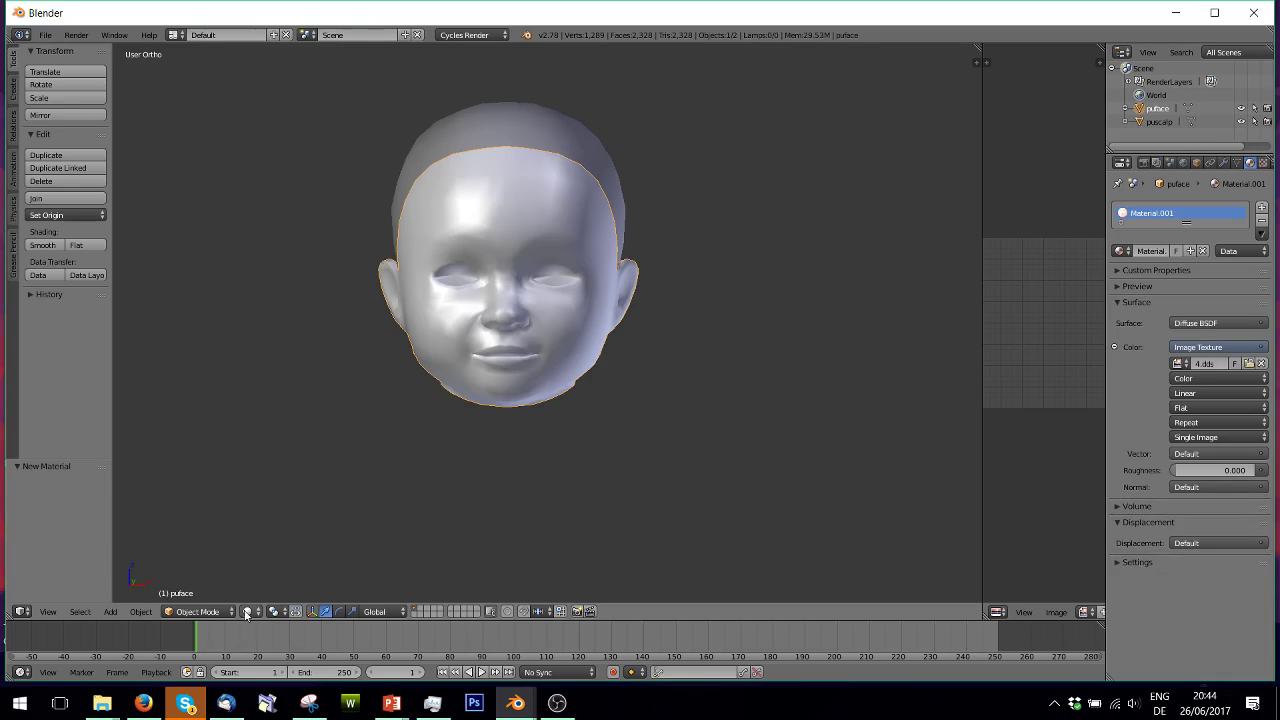
pyautogui.click(253, 616)
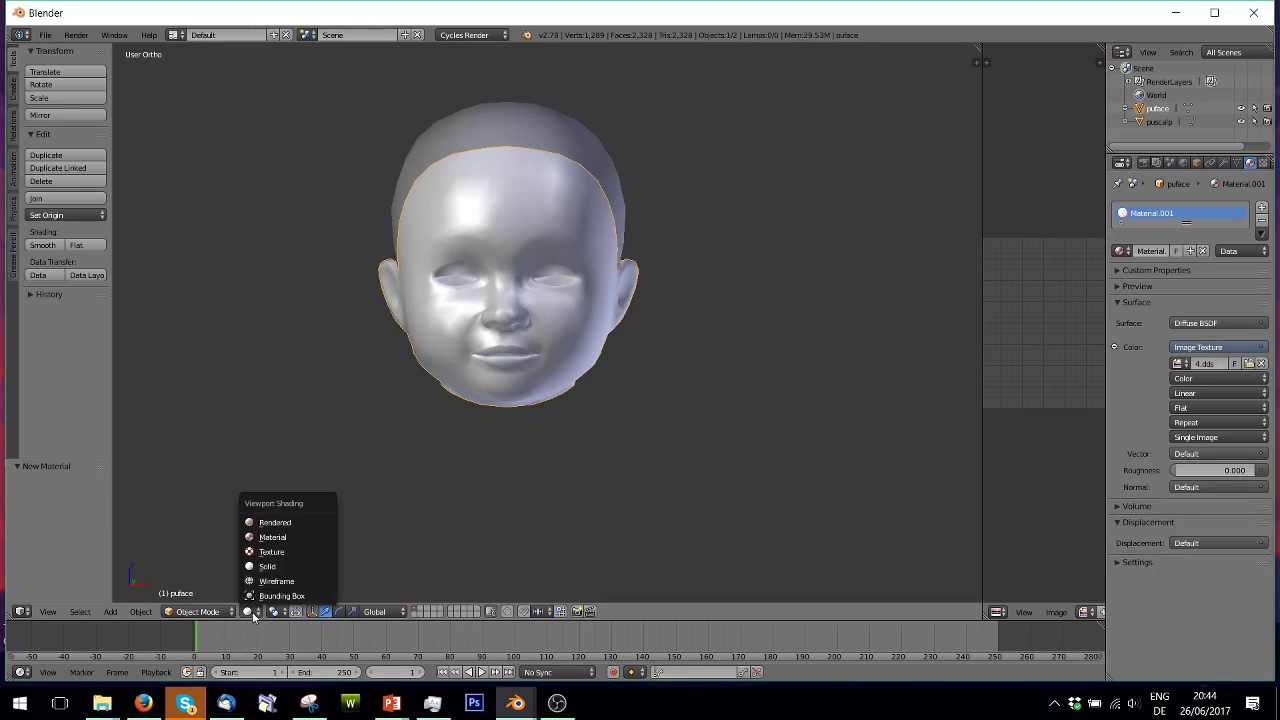
pyautogui.click(273, 539)
# - Give puscalp a new material, Material.002, coloured by LightS.dds from the Test folder
pyautogui.rightClick(555, 136)
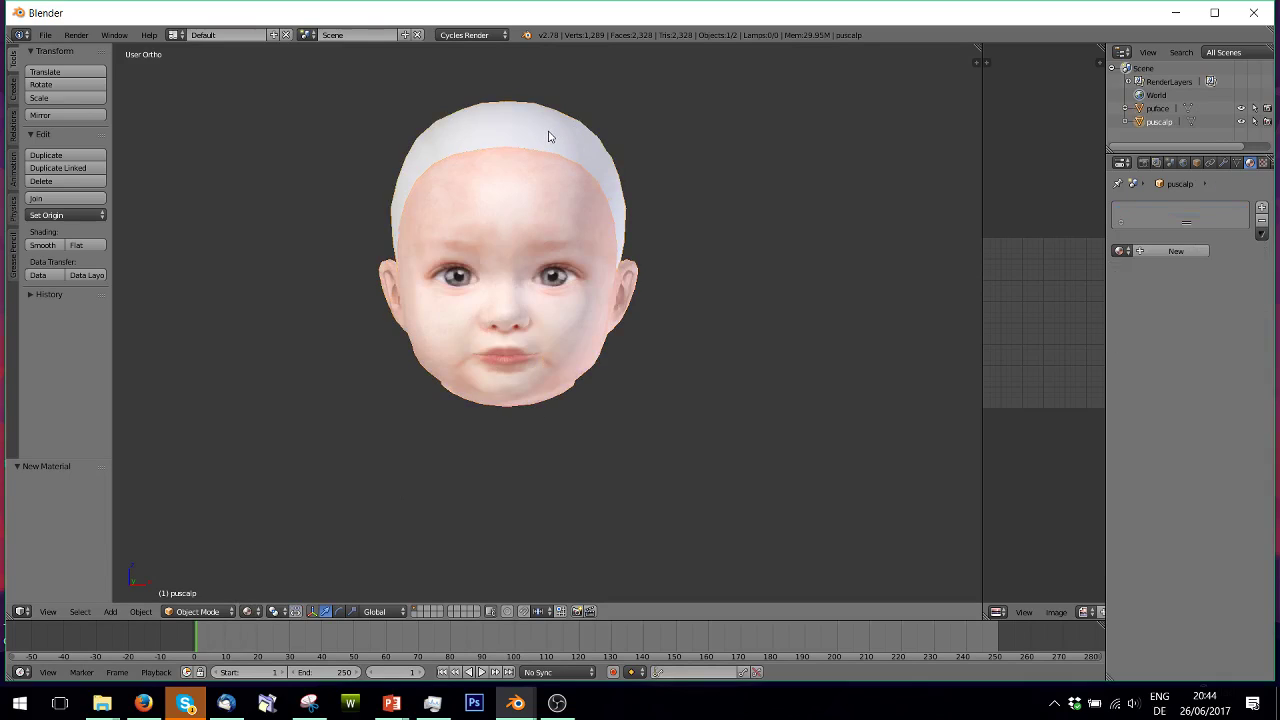
pyautogui.click(1200, 250)
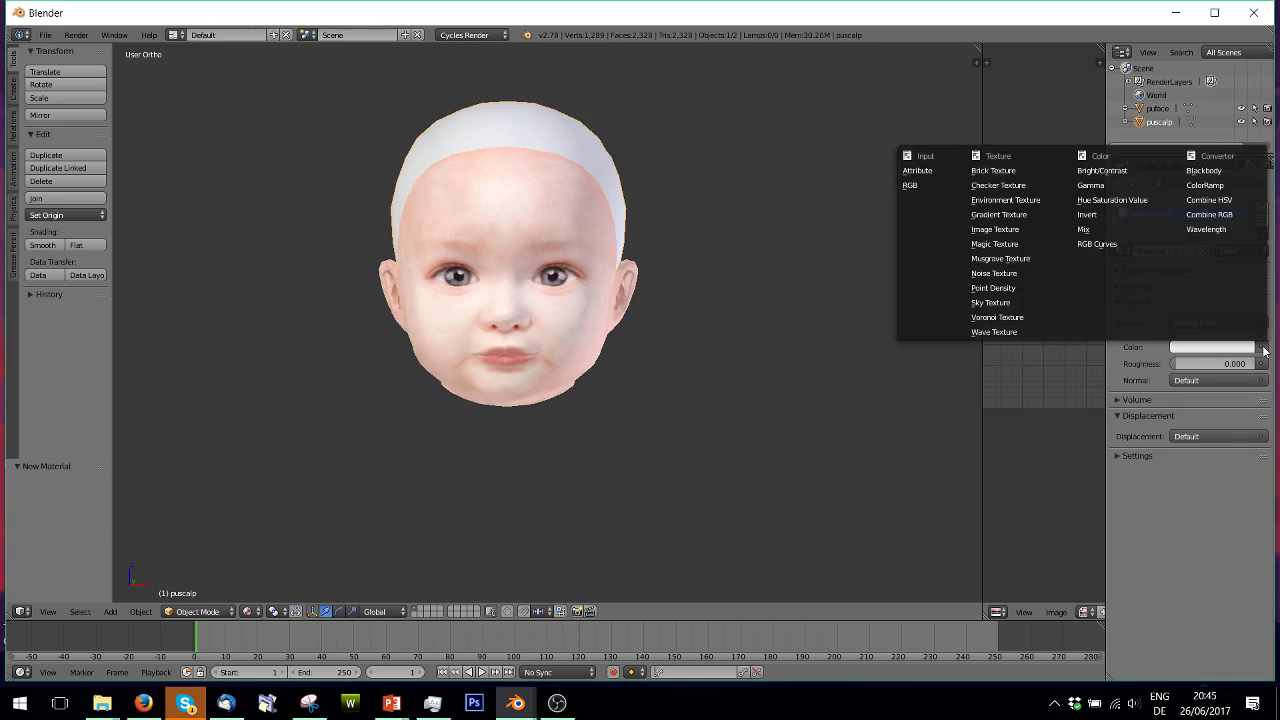
pyautogui.click(1262, 347)
pyautogui.click(996, 229)
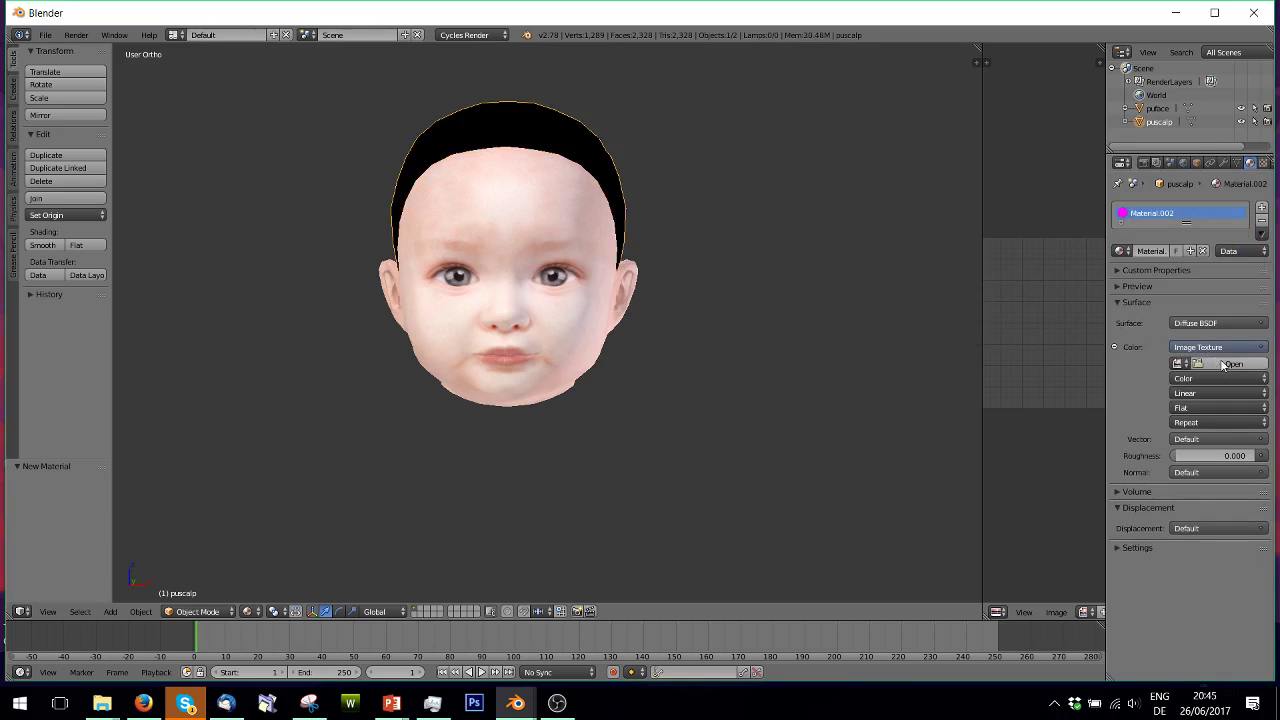
pyautogui.click(1238, 361)
pyautogui.click(36, 286)
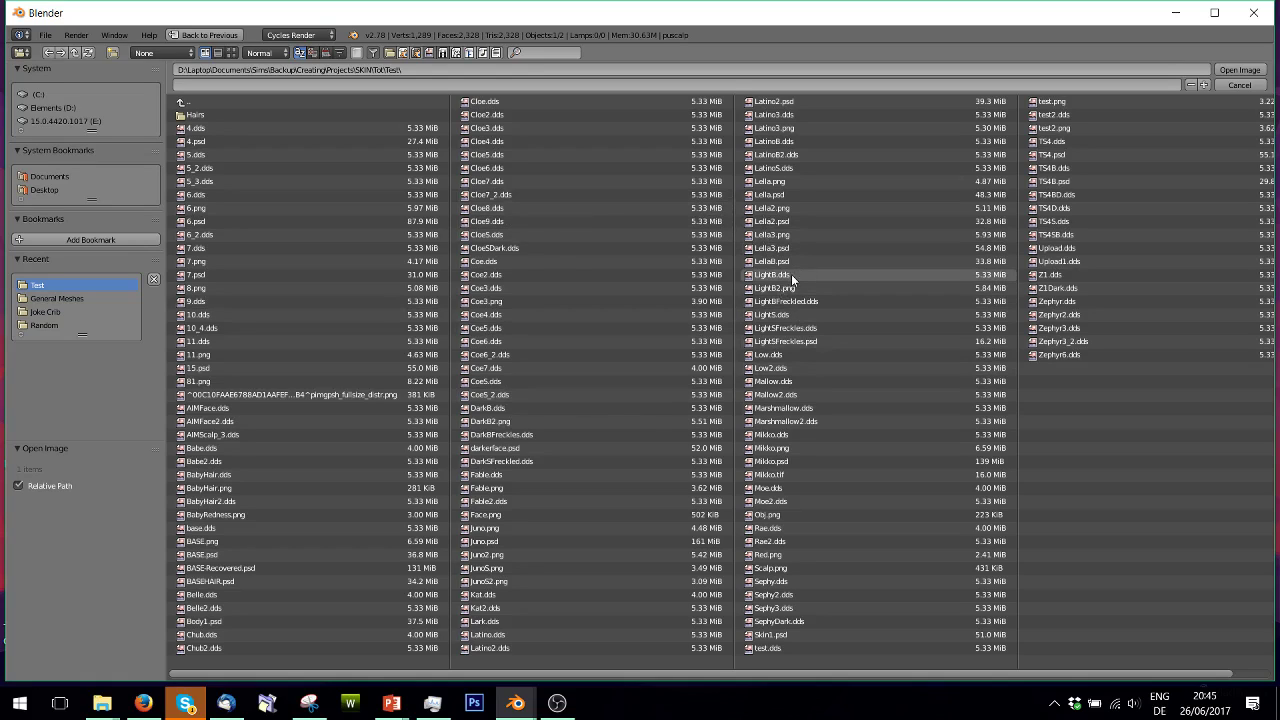
pyautogui.click(776, 316)
pyautogui.doubleClick(776, 316)
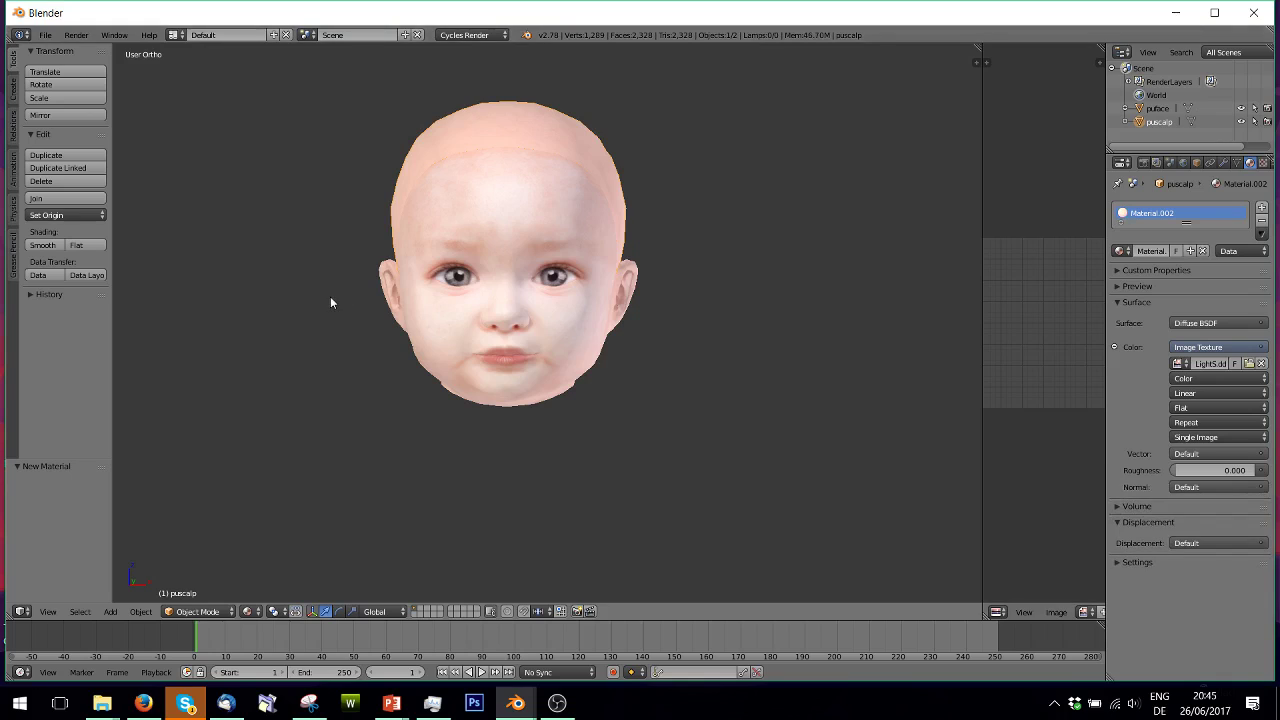
# - Set viewport shading to Rendered and orbit around the Cycles-previewed baby head
pyautogui.click(250, 612)
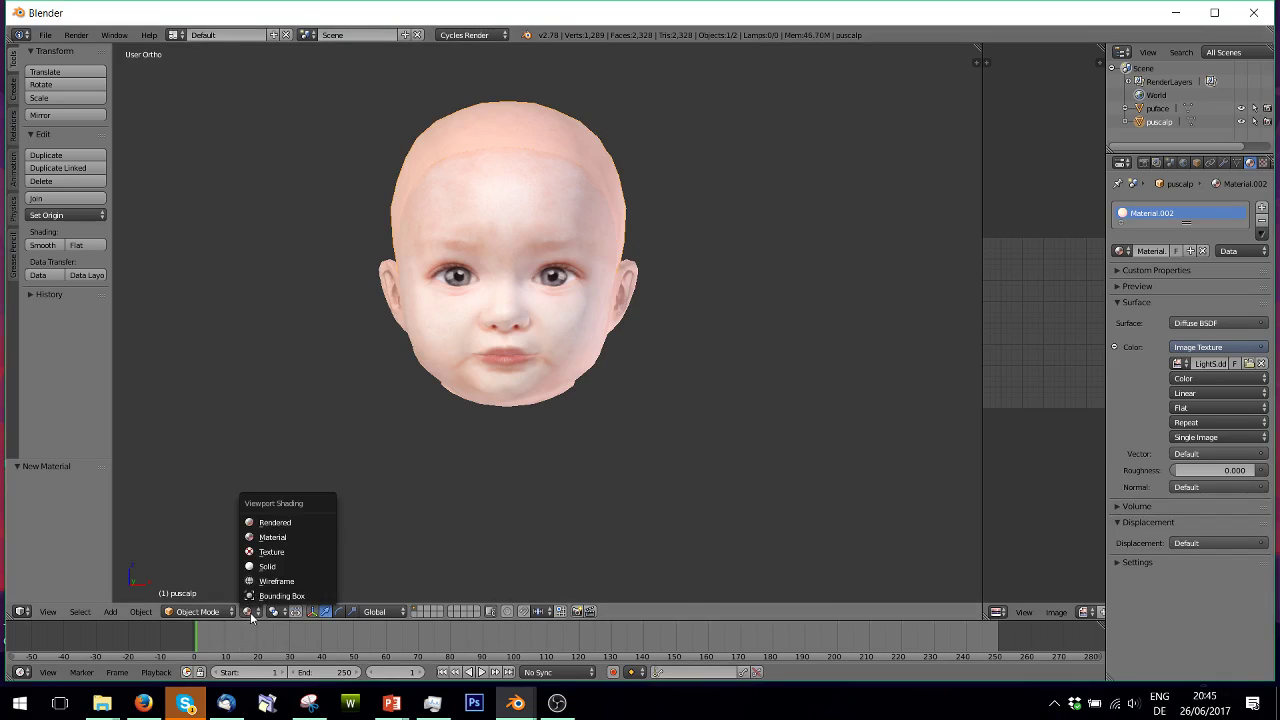
pyautogui.click(268, 521)
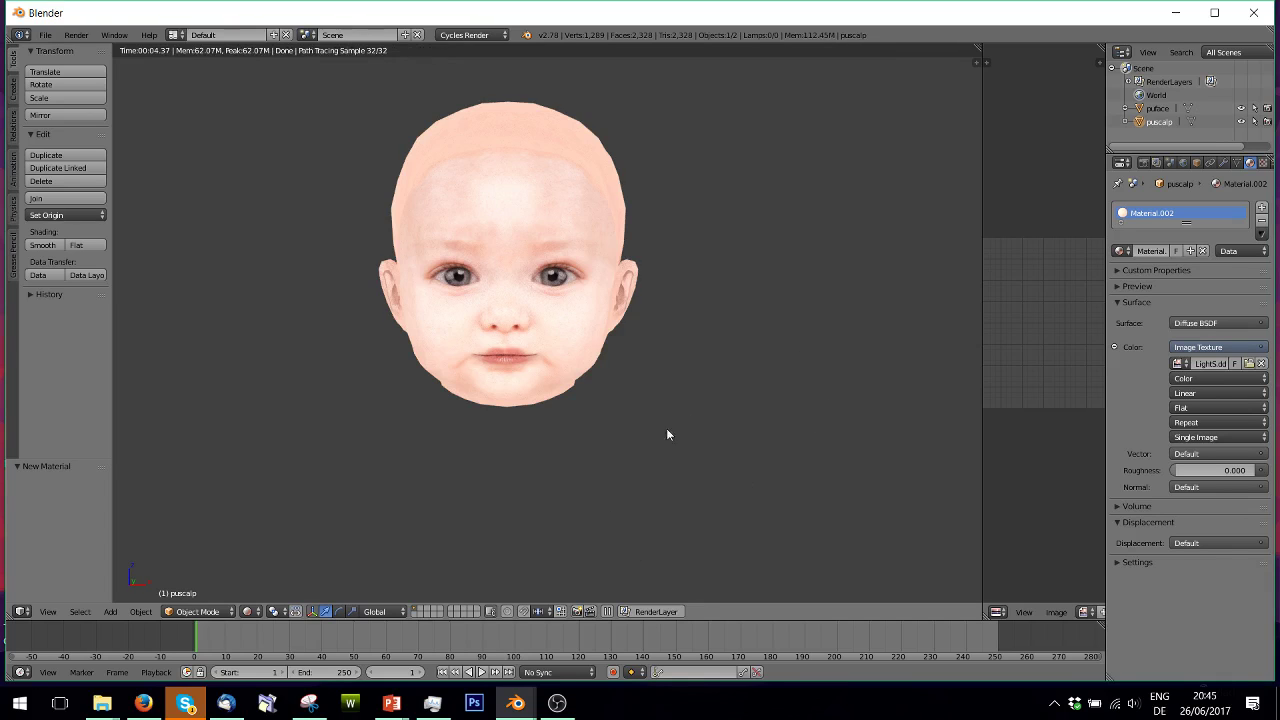
pyautogui.moveTo(668, 435); pyautogui.dragTo(614, 471, button='middle')
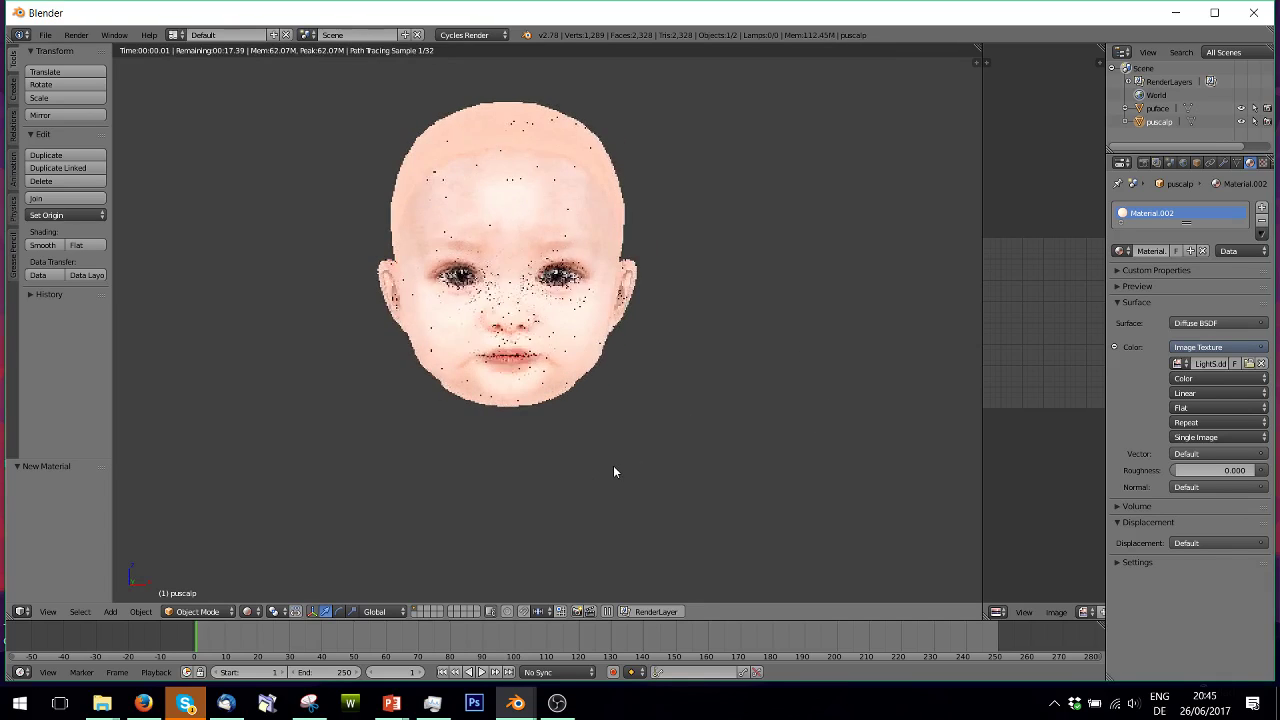
# - Delete the puscalp and puface meshes from the Outliner
pyautogui.rightClick(1178, 120)
pyautogui.click(1128, 171)
pyautogui.rightClick(1155, 113)
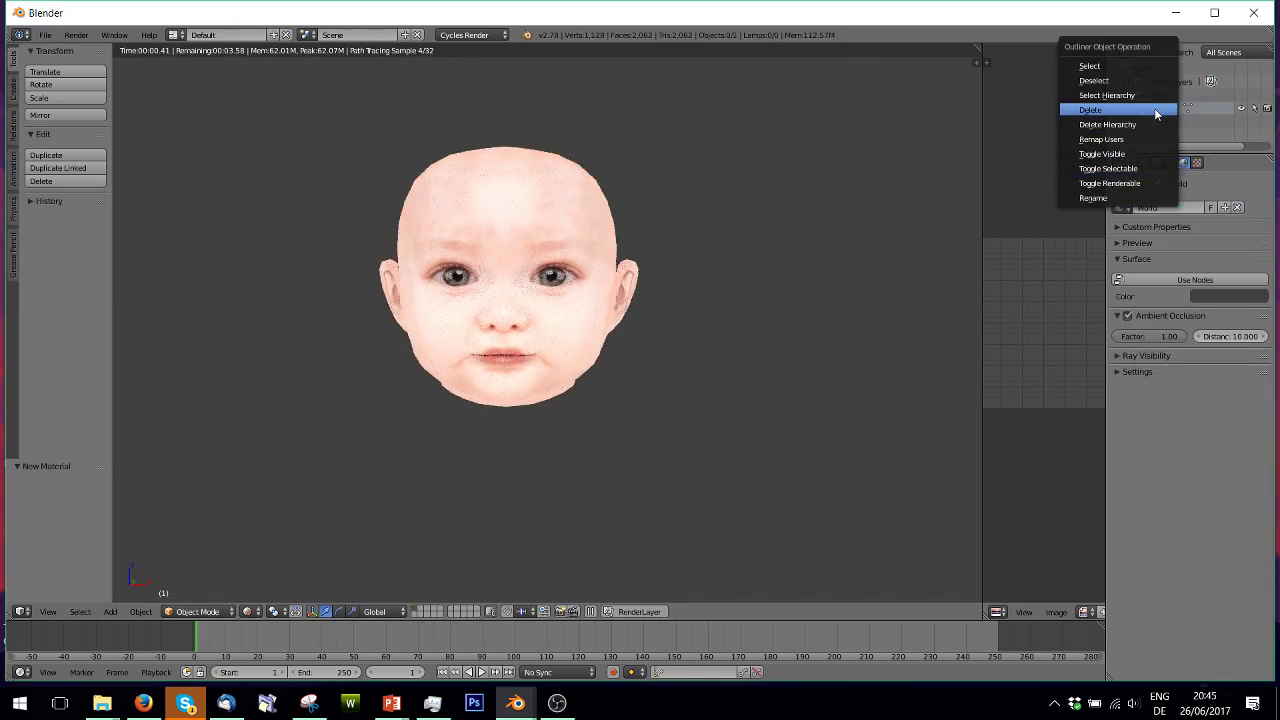
pyautogui.click(1156, 112)
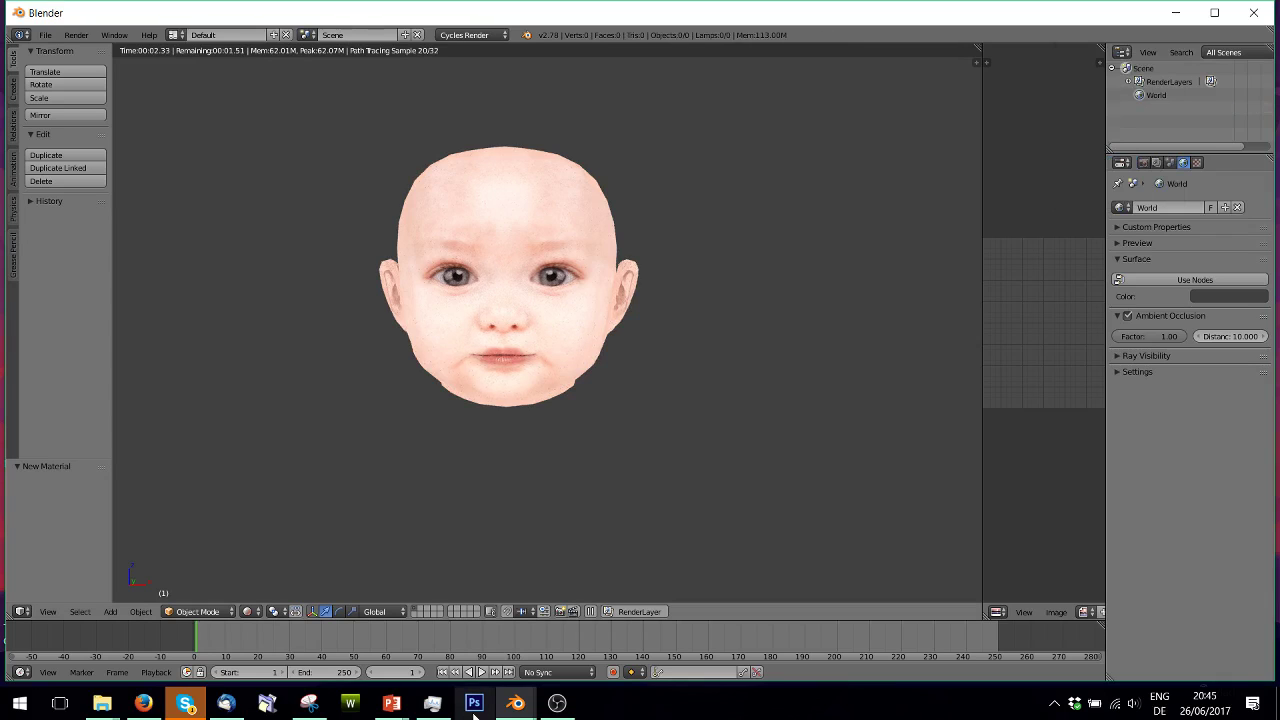
# - Launch Photoshop, dismiss its configuration error and open the Documents > PhotoshopPortable folder
pyautogui.click(474, 704)
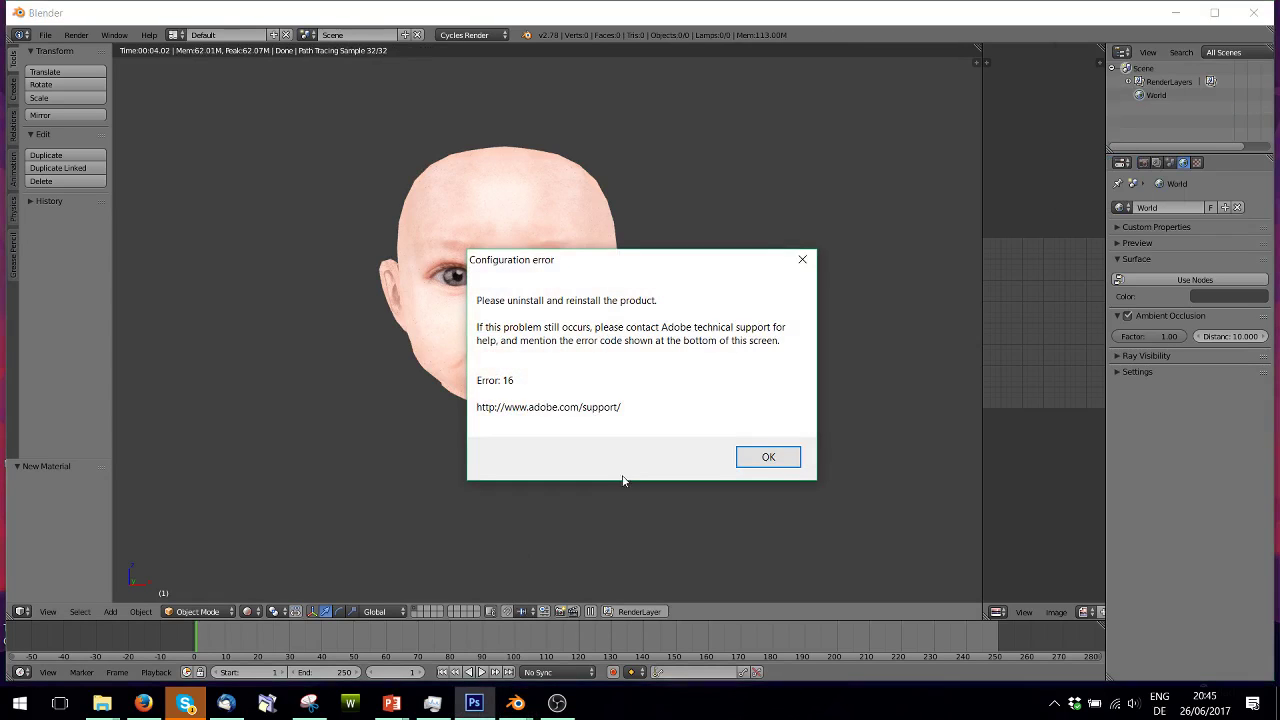
pyautogui.click(768, 457)
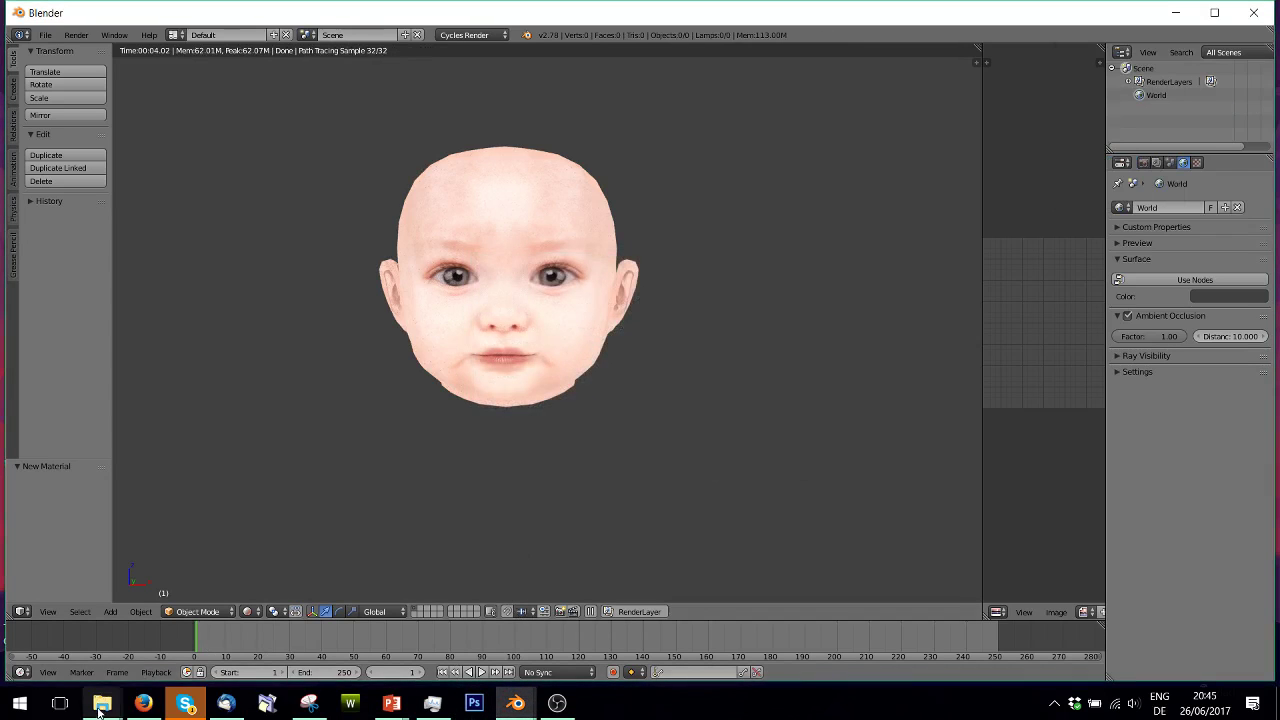
pyautogui.moveTo(102, 703)
pyautogui.click(276, 622)
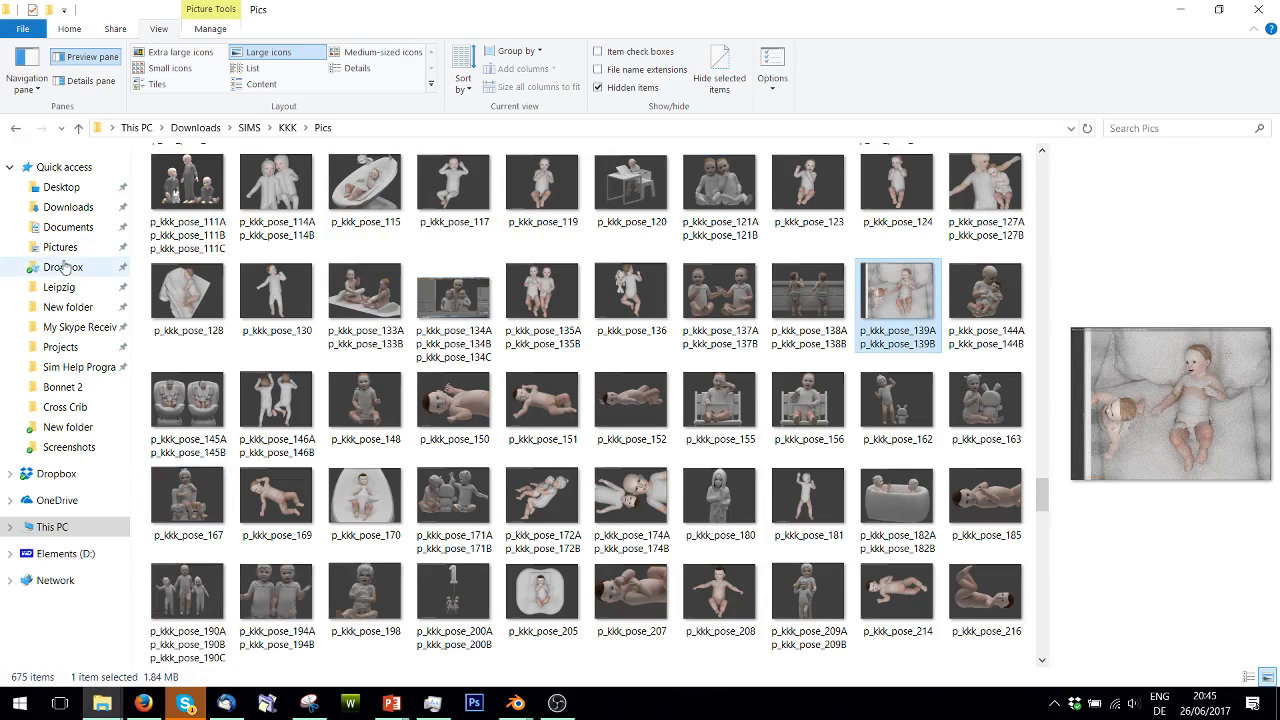
pyautogui.click(68, 227)
pyautogui.doubleClick(207, 233)
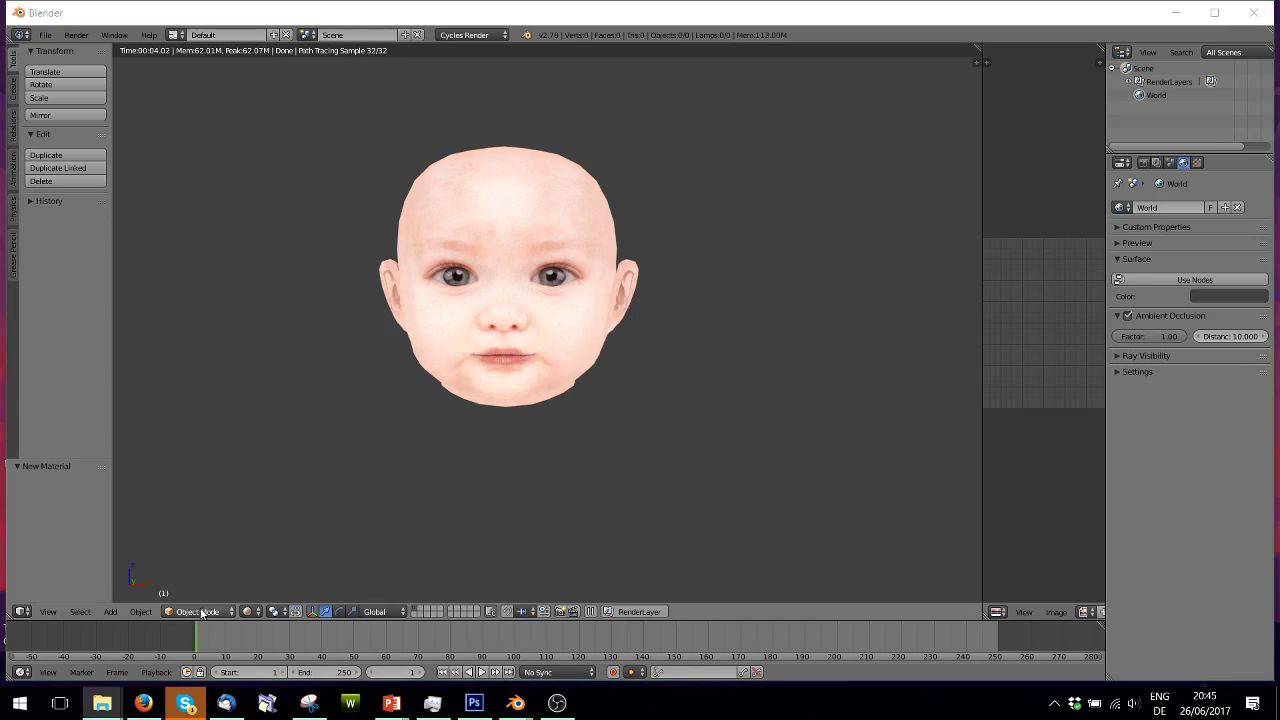
pyautogui.click(248, 611)
# - Return to solid shading and import Joke.obj from the Joke Crib folder as a Wavefront OBJ
pyautogui.click(270, 567)
pyautogui.click(45, 35)
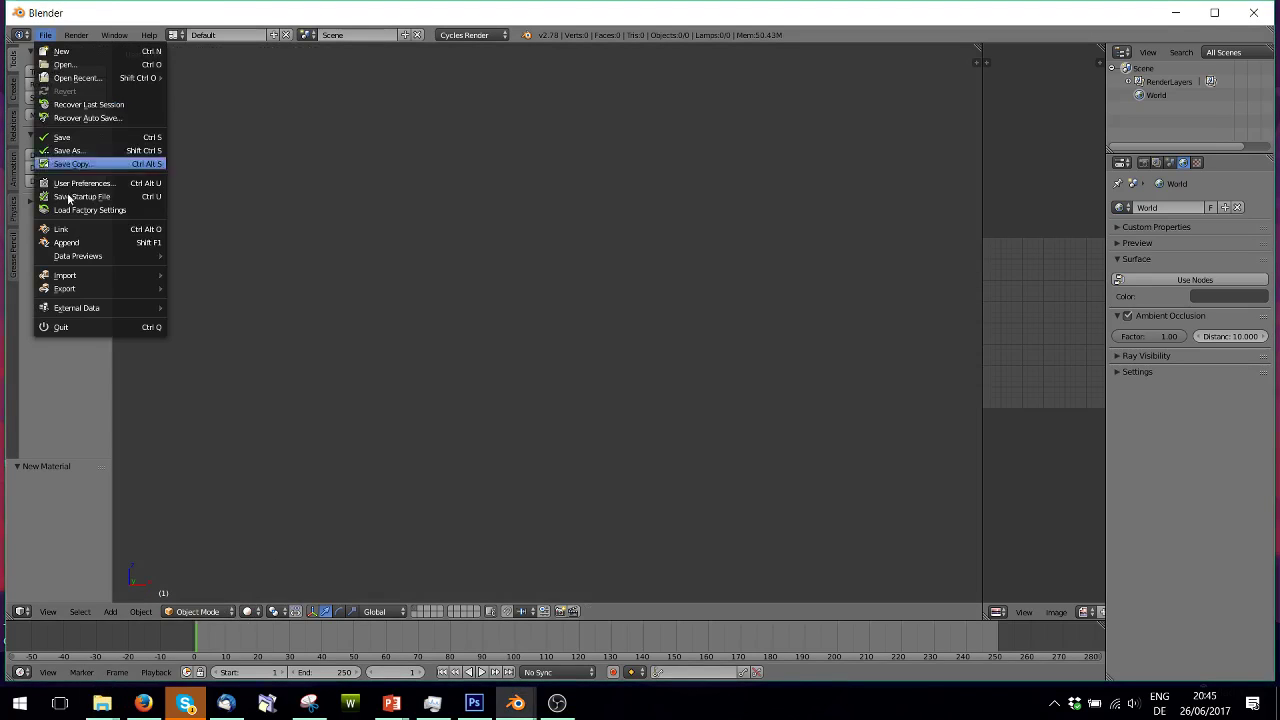
pyautogui.moveTo(66, 275)
pyautogui.click(226, 355)
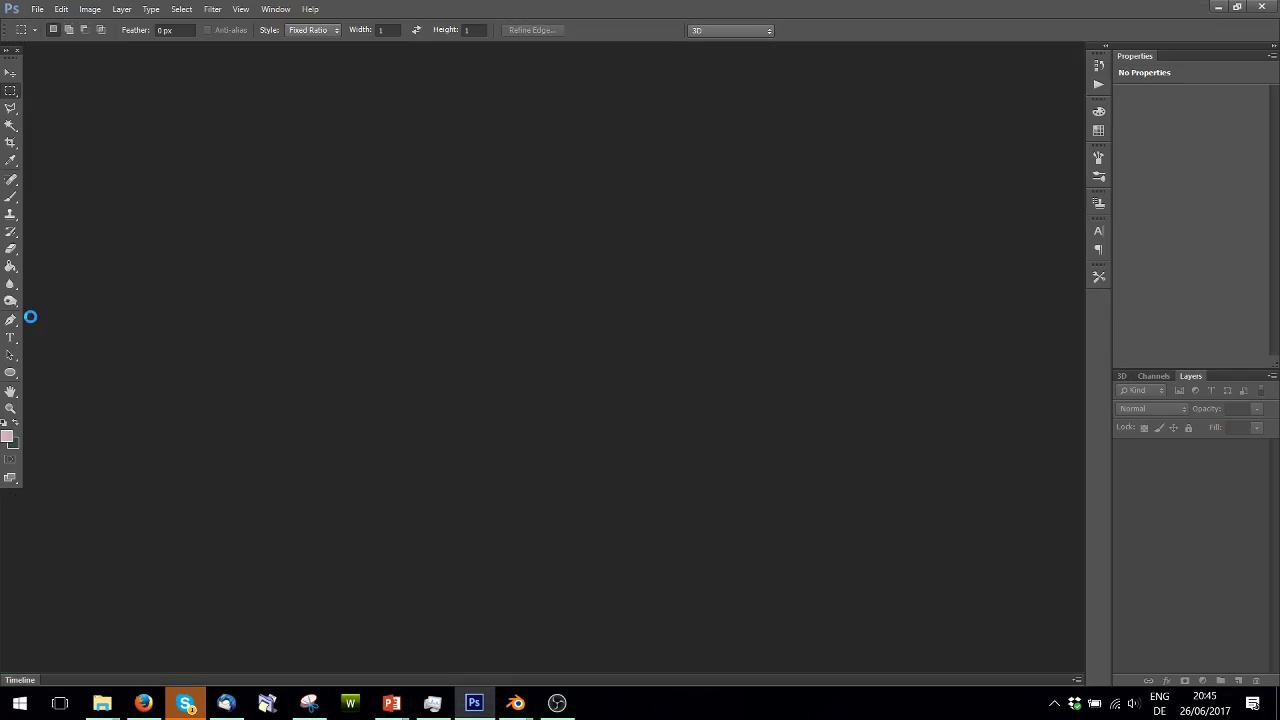
pyautogui.moveTo(516, 703)
pyautogui.click(454, 626)
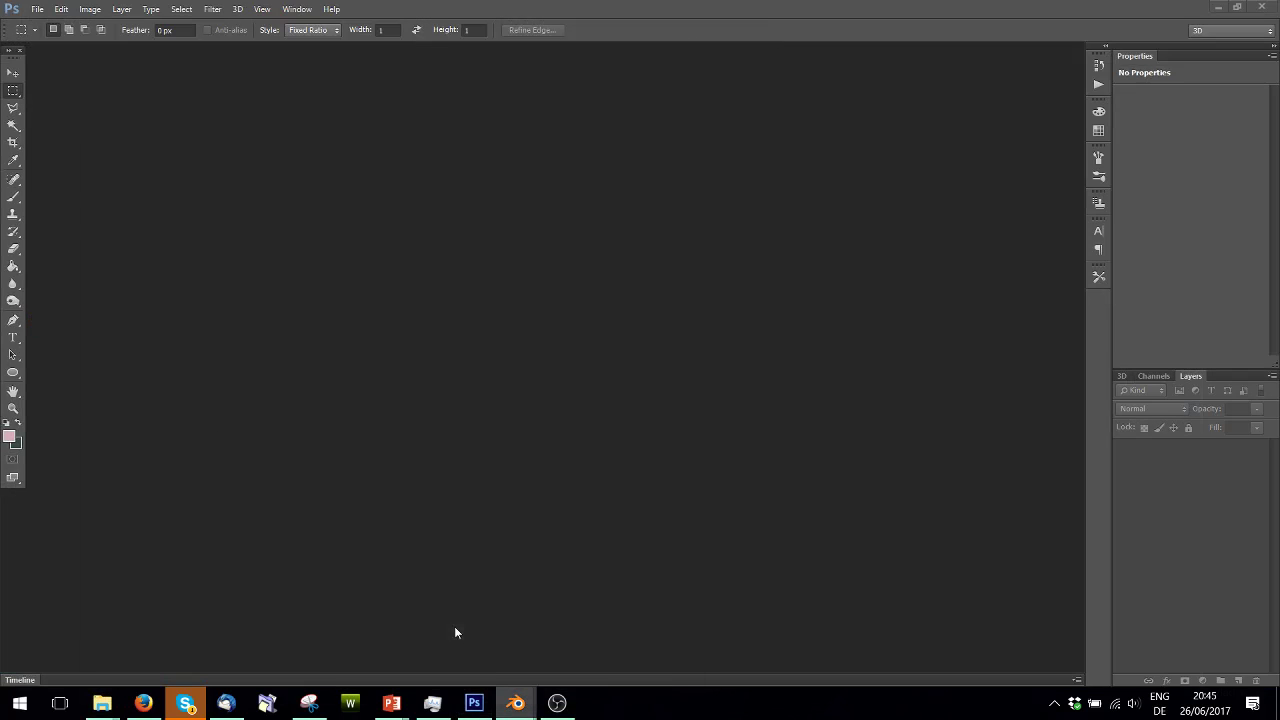
pyautogui.click(567, 600)
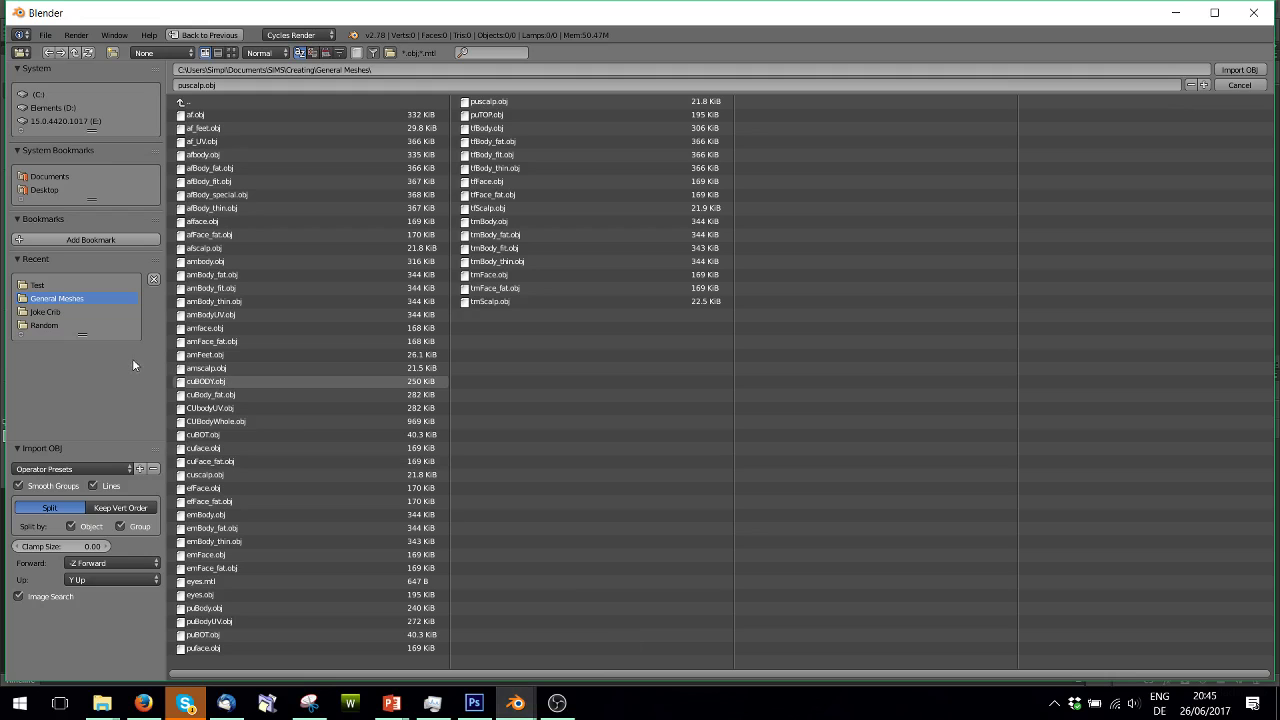
pyautogui.click(46, 312)
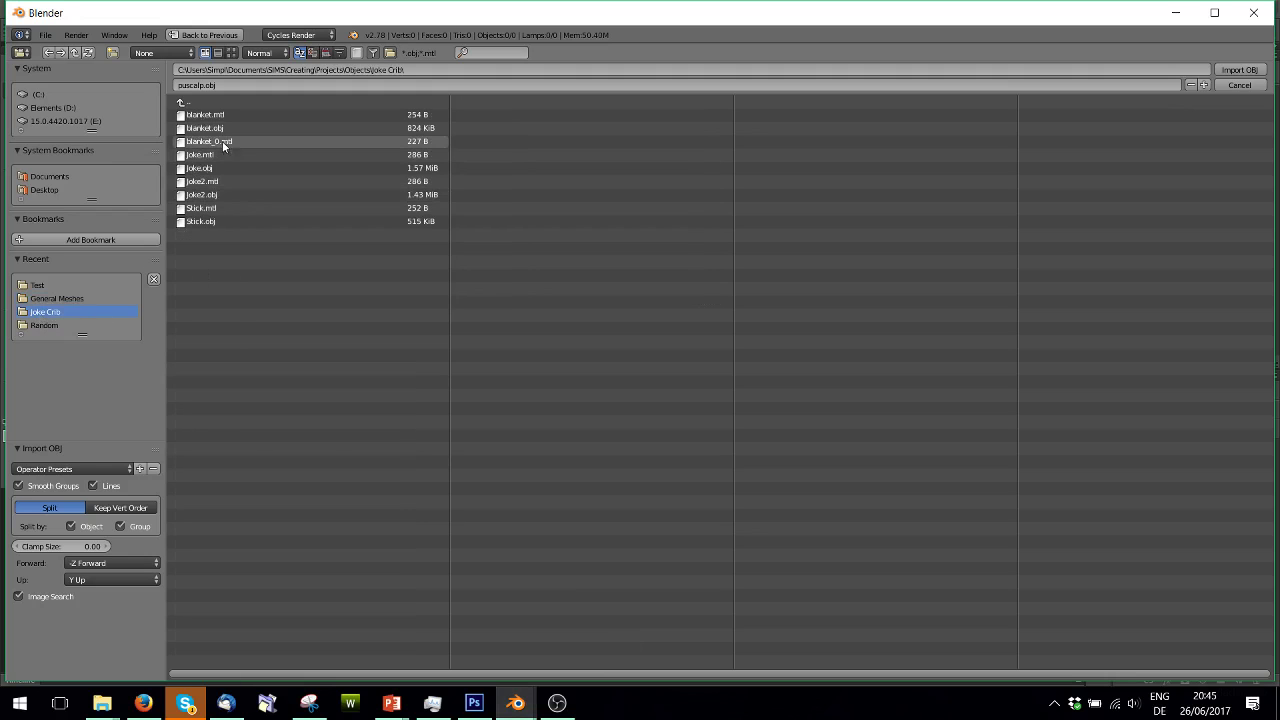
pyautogui.click(204, 169)
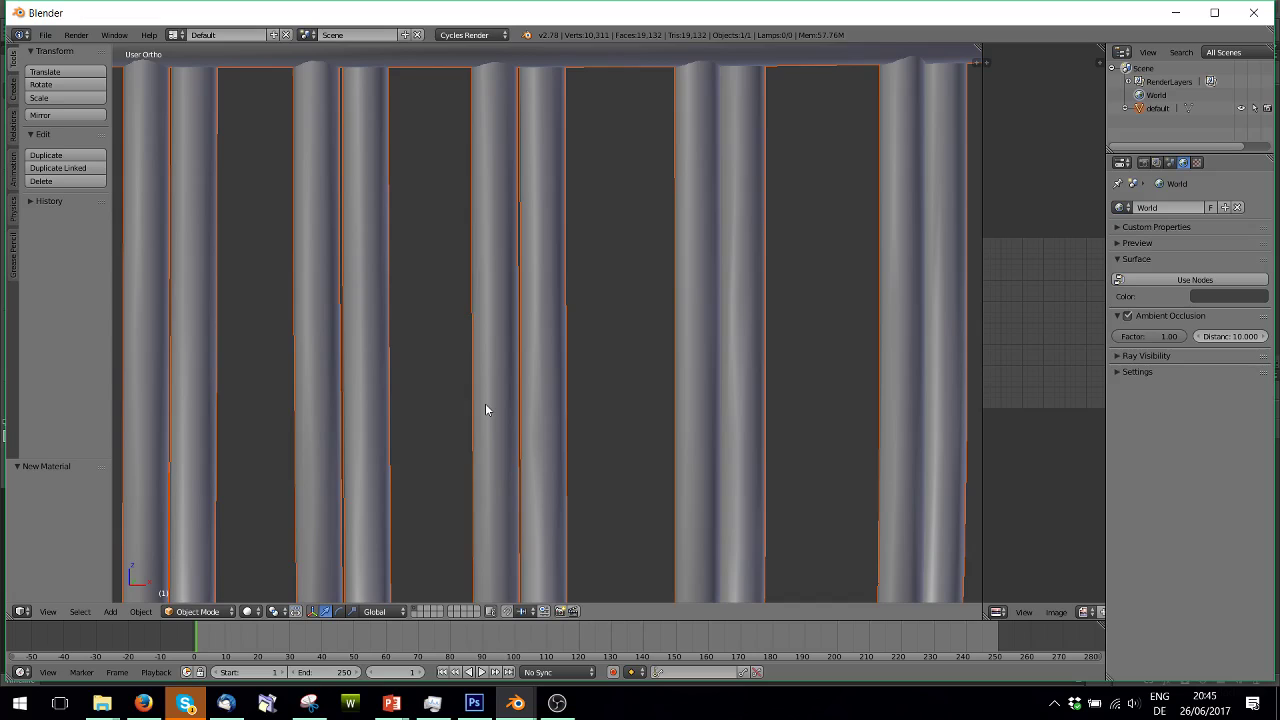
pyautogui.scroll(-8, 486, 415)
# - Select the crib, add a new material and load Untitled.003.psd from Joke Crib as its colour texture
pyautogui.moveTo(489, 409); pyautogui.dragTo(535, 430, button='middle')
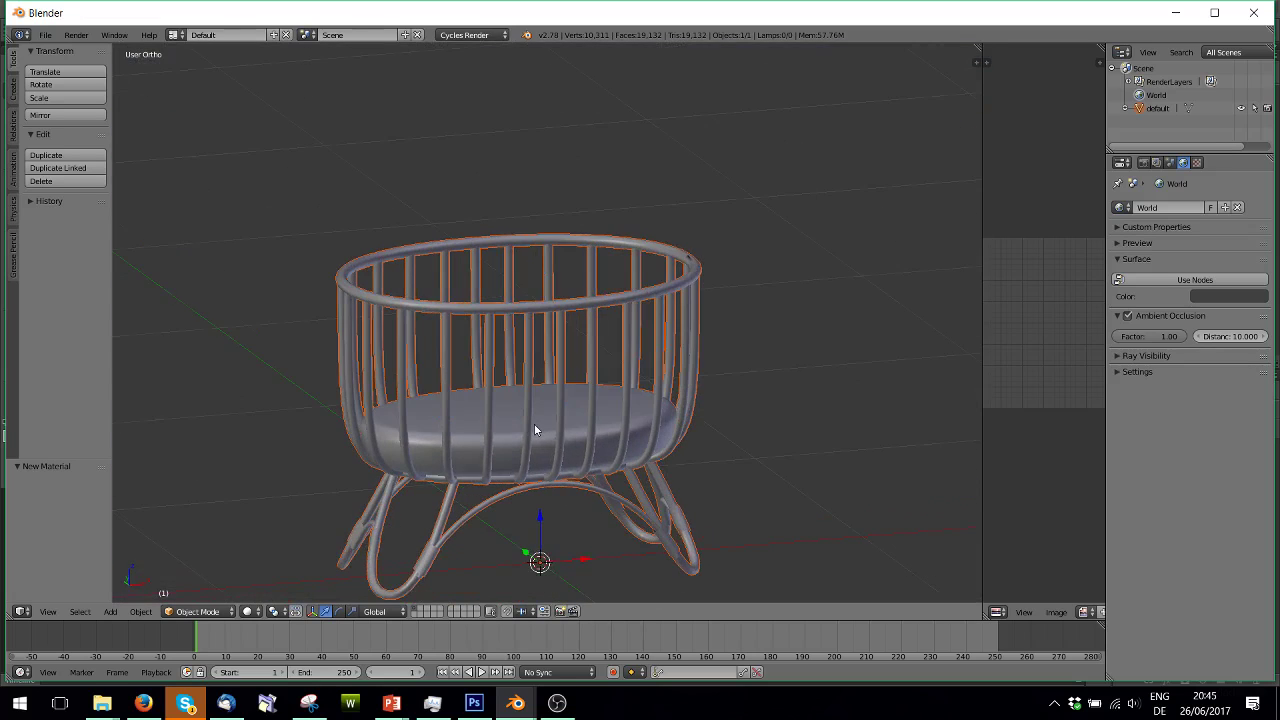
pyautogui.press('Tab')
pyautogui.press('Tab')
pyautogui.rightClick(527, 412)
pyautogui.click(1176, 251)
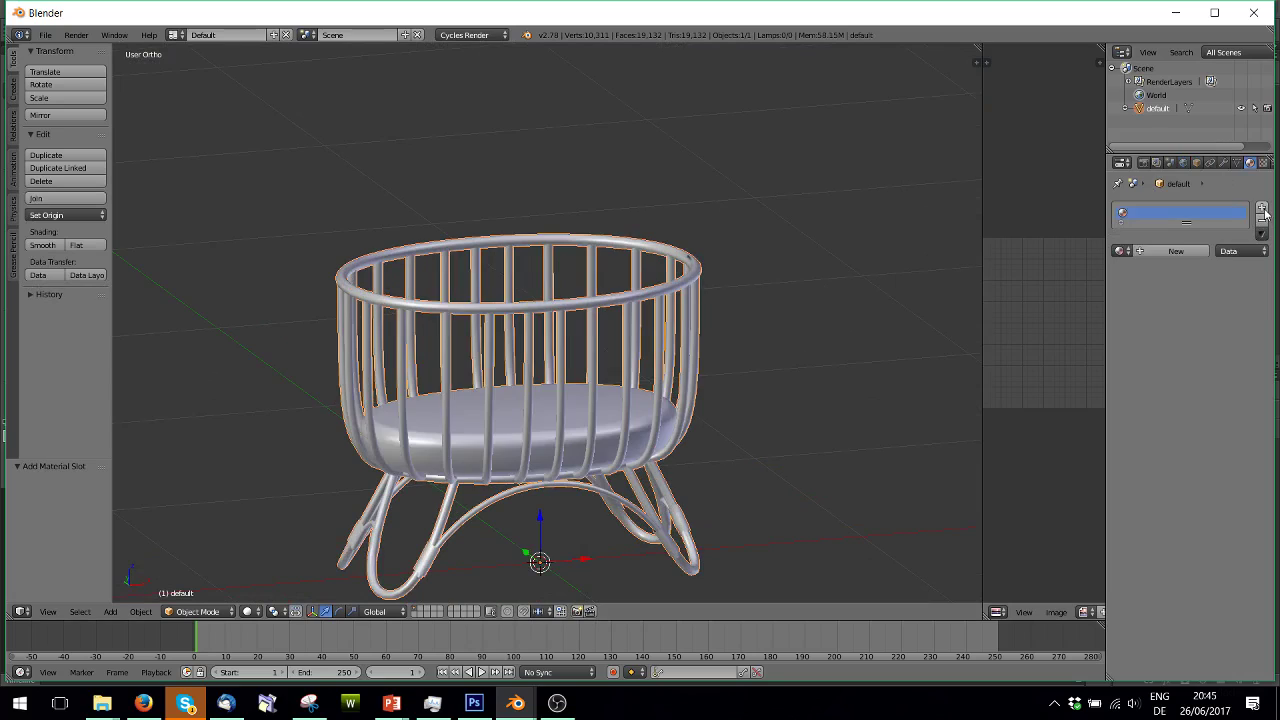
pyautogui.click(1261, 346)
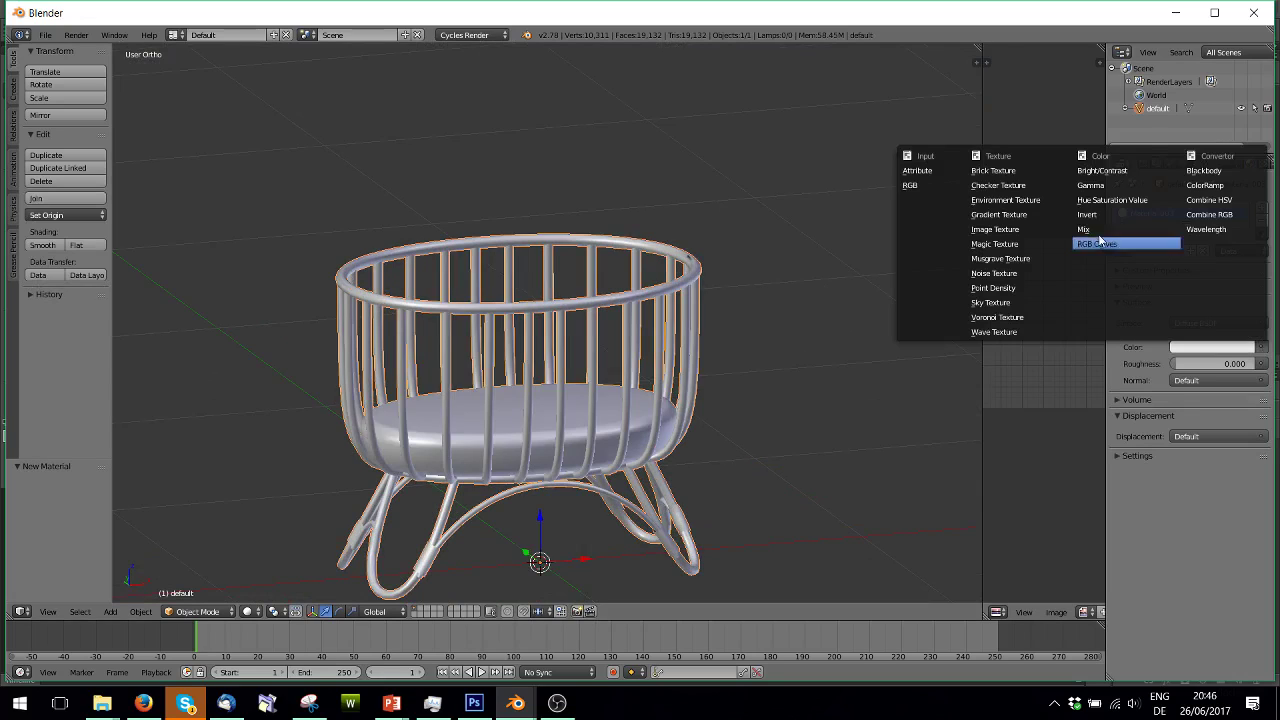
pyautogui.click(1005, 232)
pyautogui.click(1235, 358)
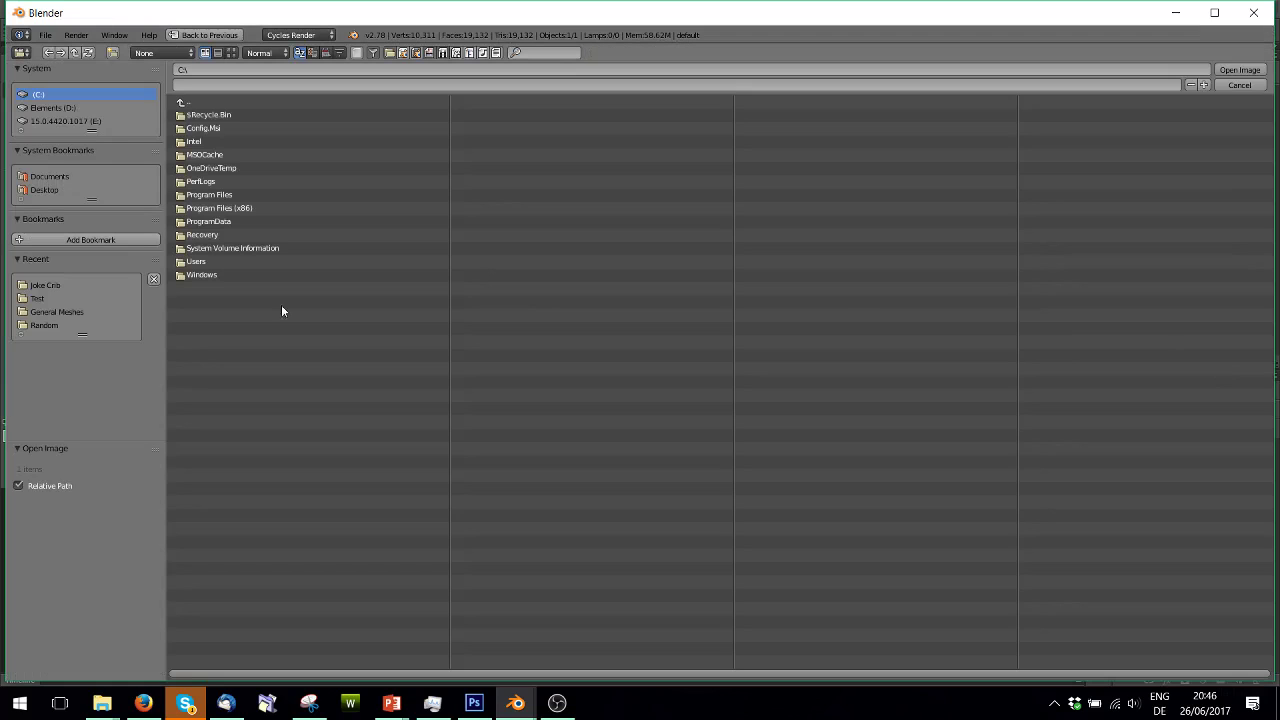
pyautogui.click(40, 286)
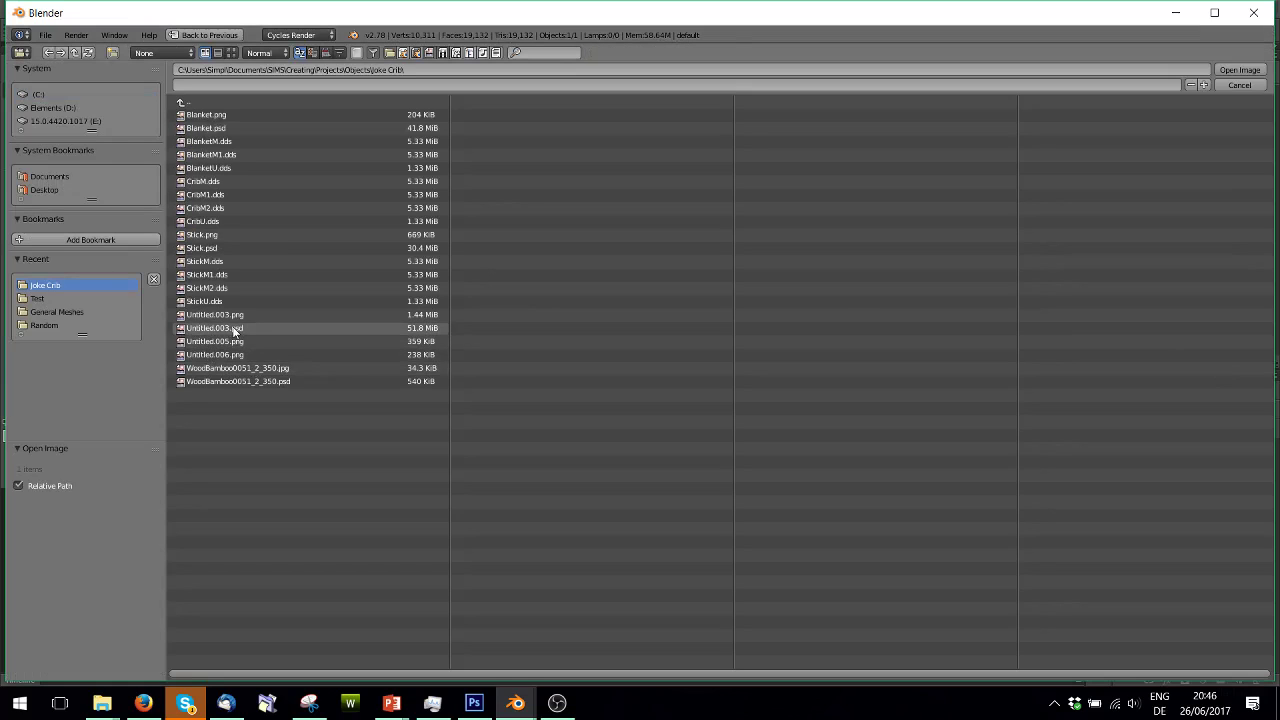
pyautogui.doubleClick(236, 330)
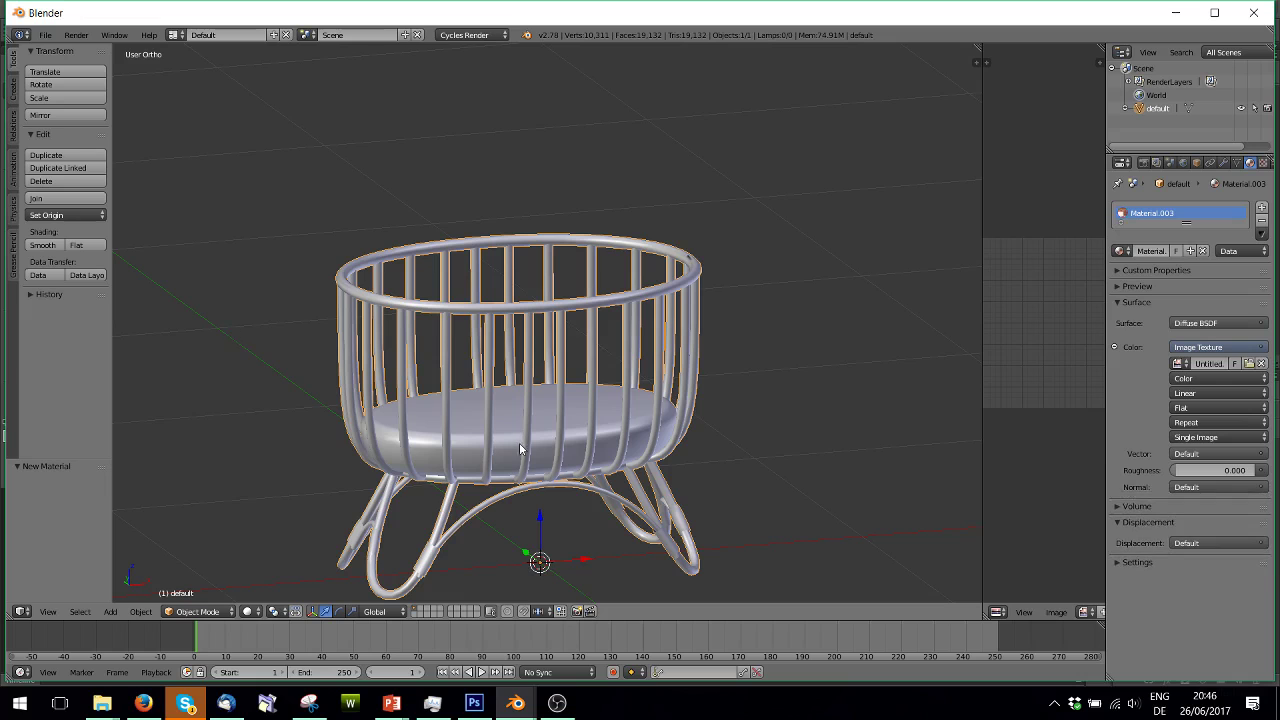
pyautogui.click(256, 612)
# - Preview the textured crib as a live Cycles rendered view
pyautogui.click(274, 537)
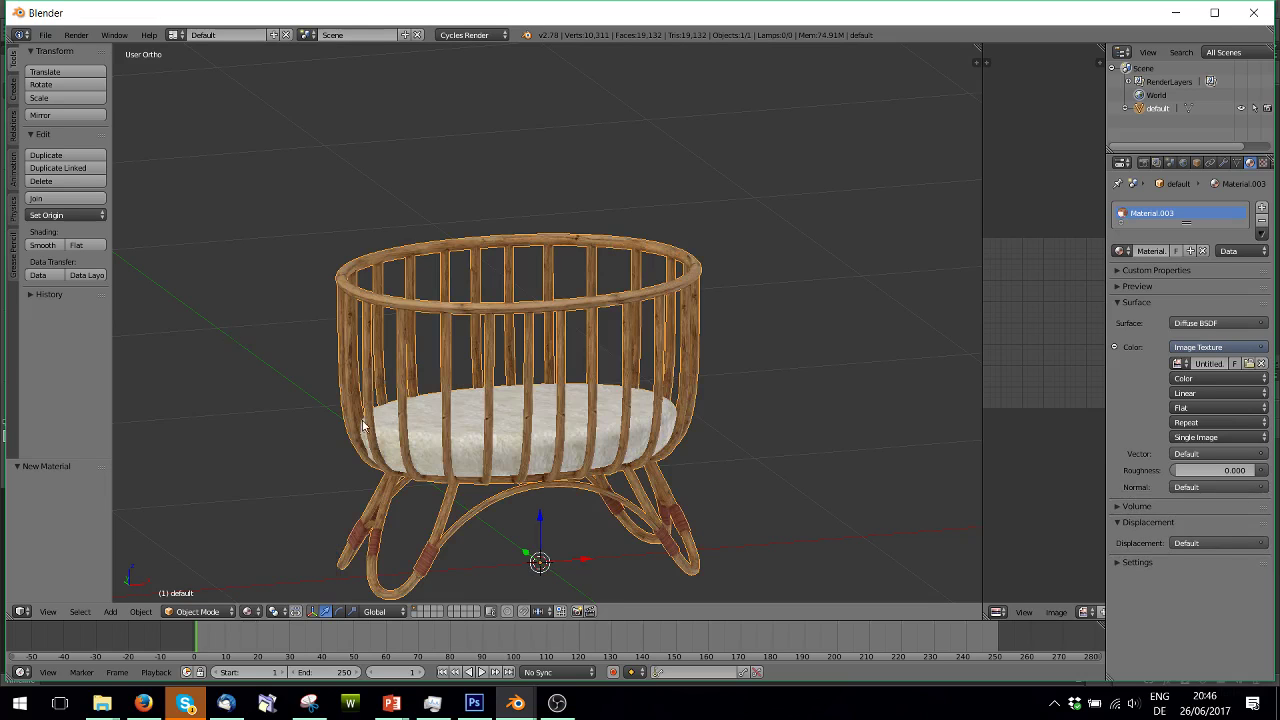
pyautogui.click(257, 612)
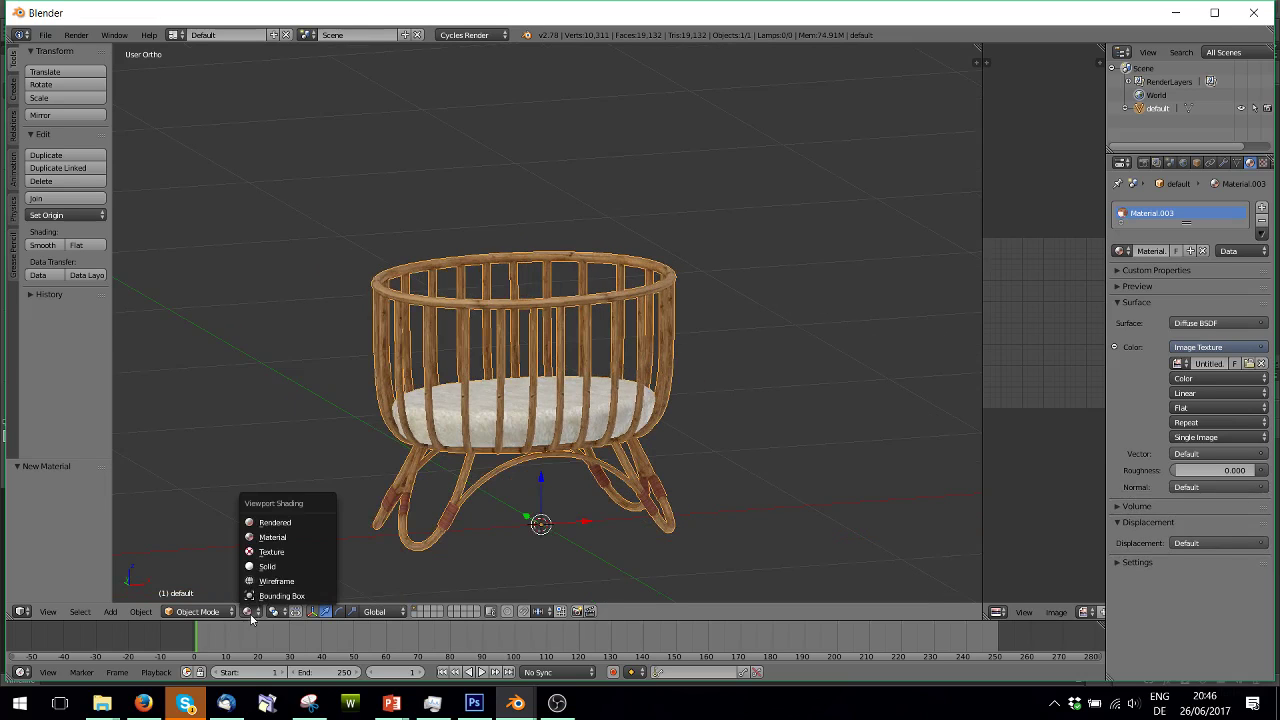
pyautogui.click(286, 521)
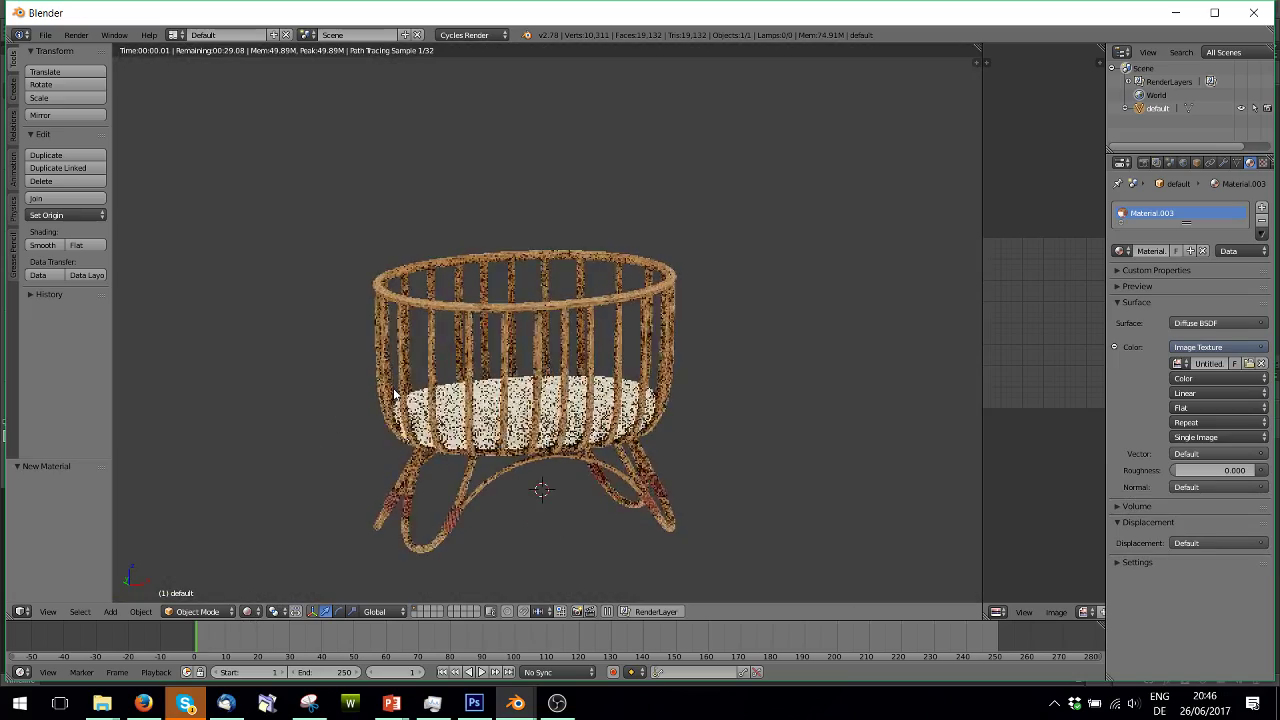
pyautogui.scroll(1, 460, 314)
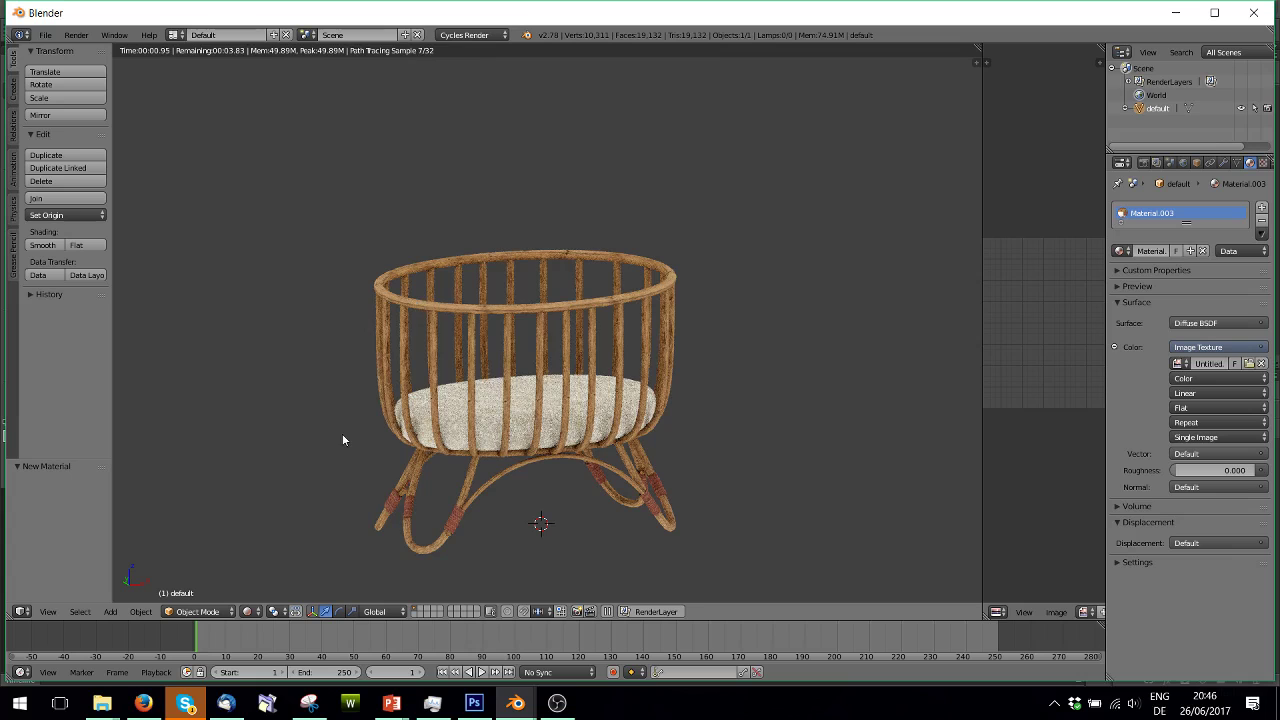
# - Return the viewport to Texture shading and bring Photoshop to the front
pyautogui.click(250, 611)
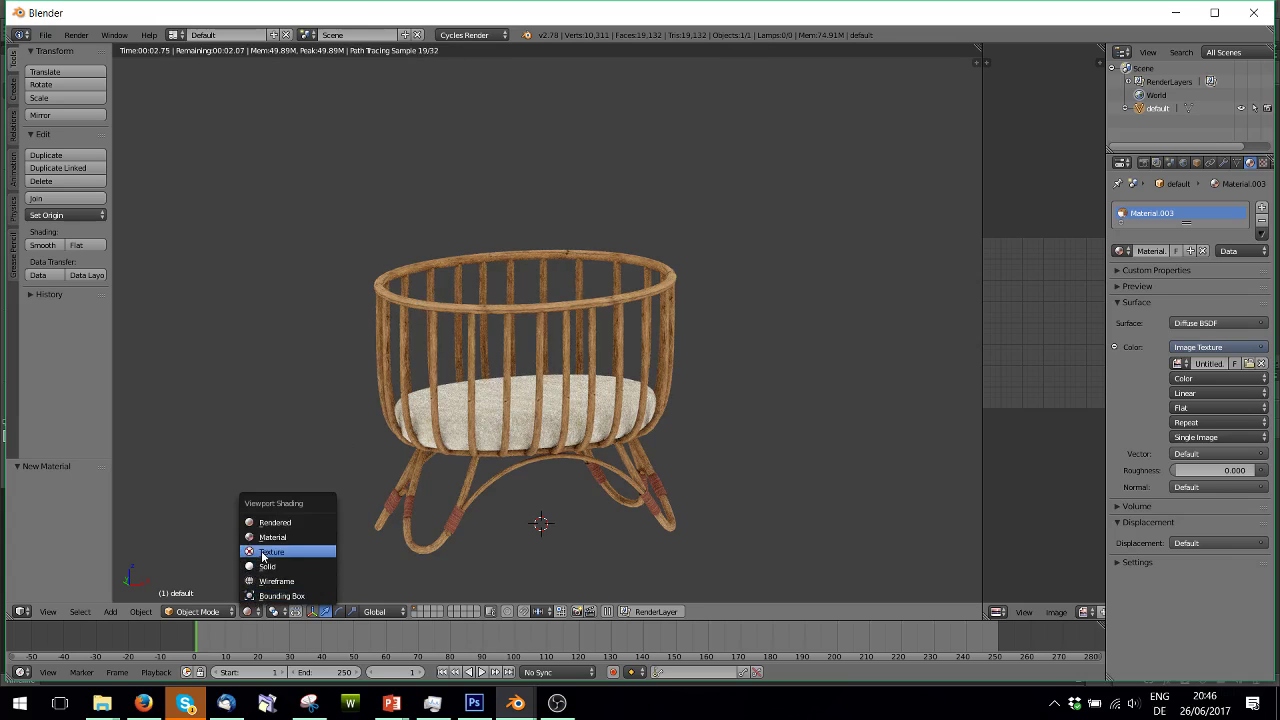
pyautogui.click(290, 552)
pyautogui.click(478, 704)
# - Open the crib's Untitled.003 PSD texture in Photoshop
pyautogui.click(37, 9)
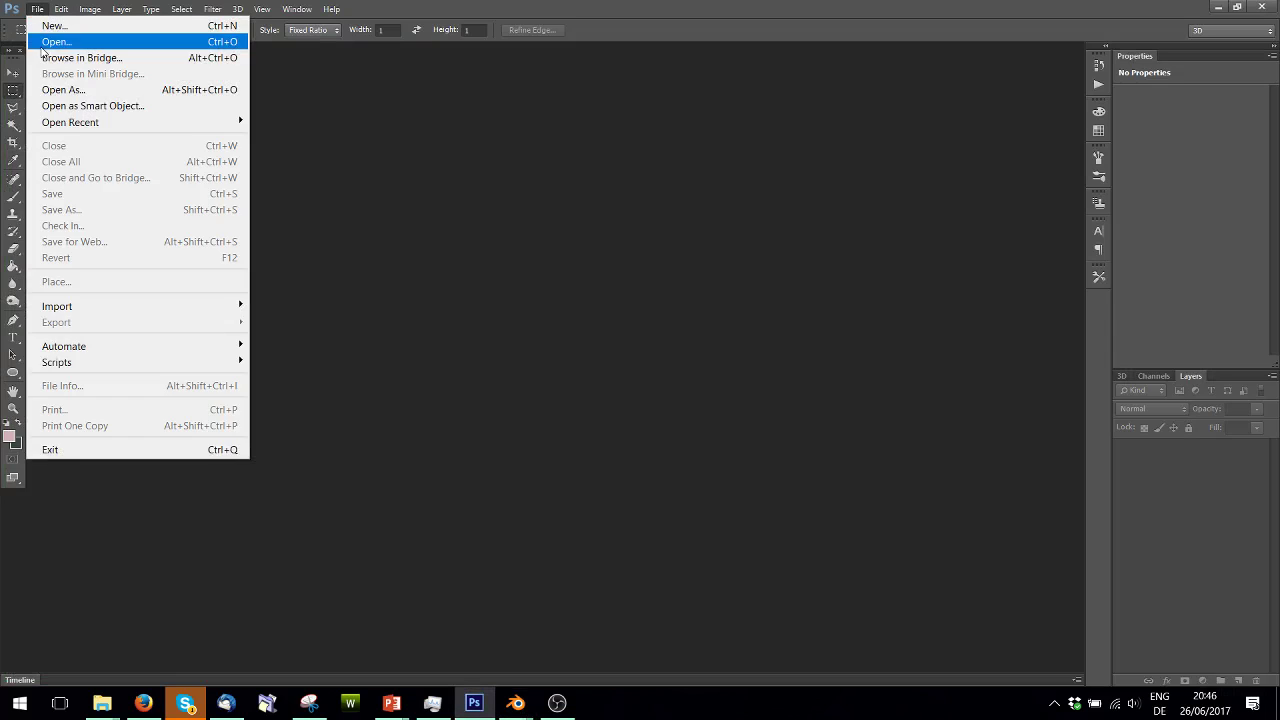
pyautogui.click(45, 41)
pyautogui.scroll(-8, 553, 470)
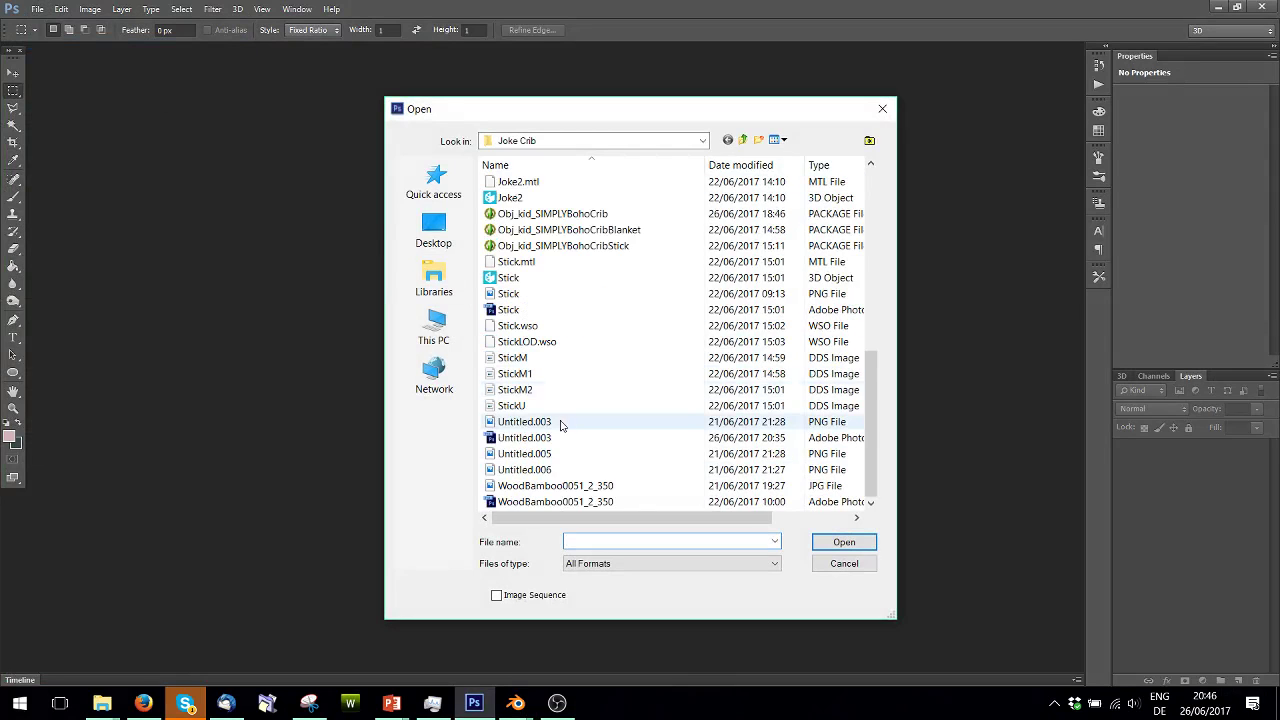
pyautogui.doubleClick(560, 425)
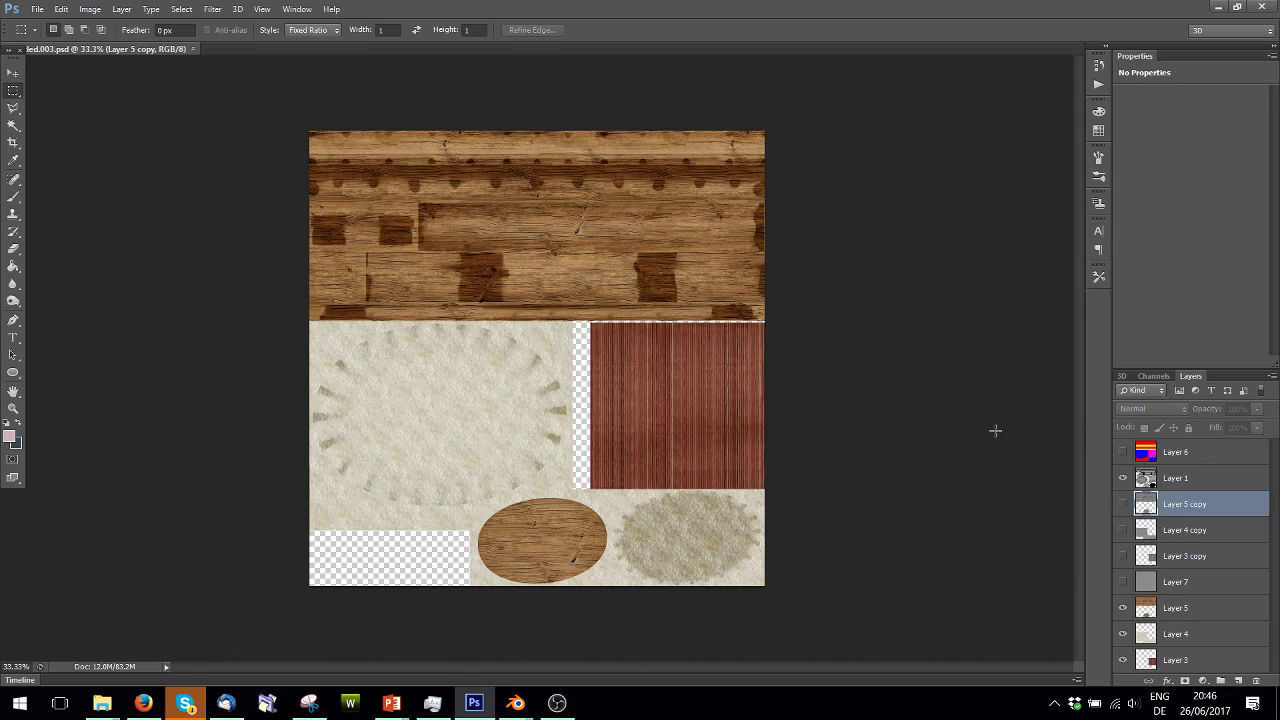
# - Hide Layer 5, Layer 4 and Layer 3 so only the grey layer shows, and save the PSD
pyautogui.click(1122, 608)
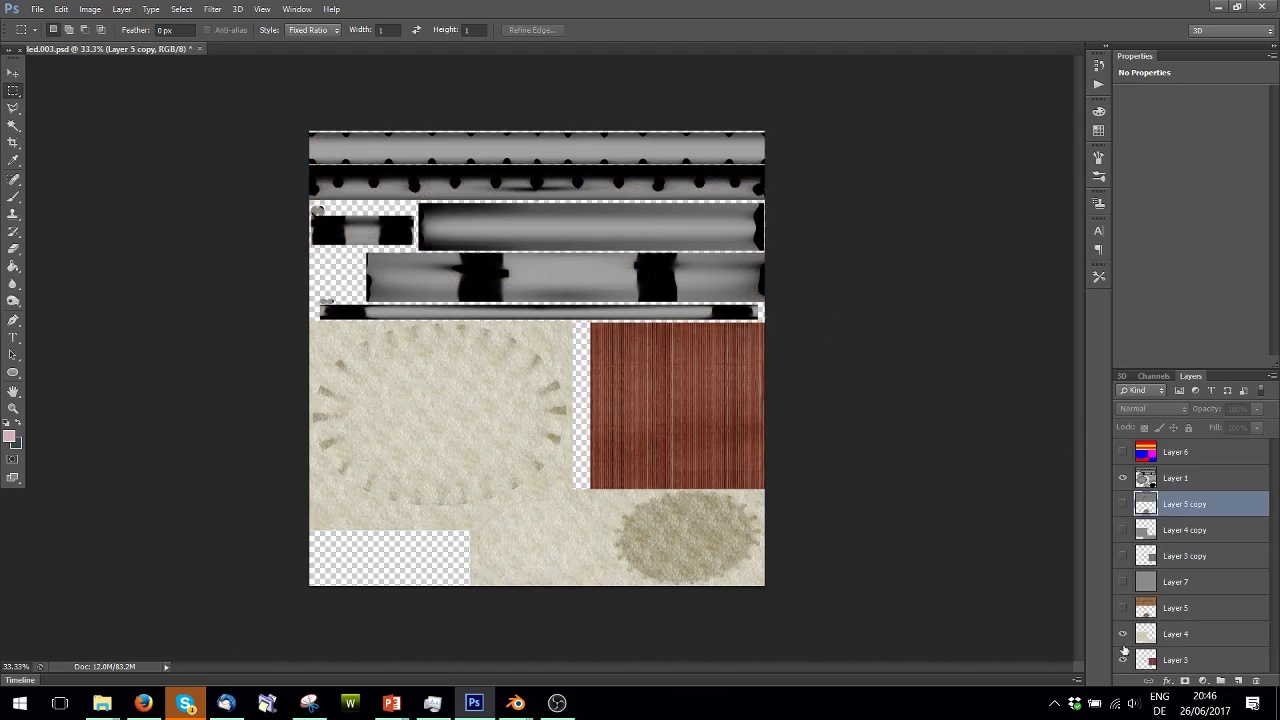
pyautogui.click(1122, 634)
pyautogui.click(1122, 660)
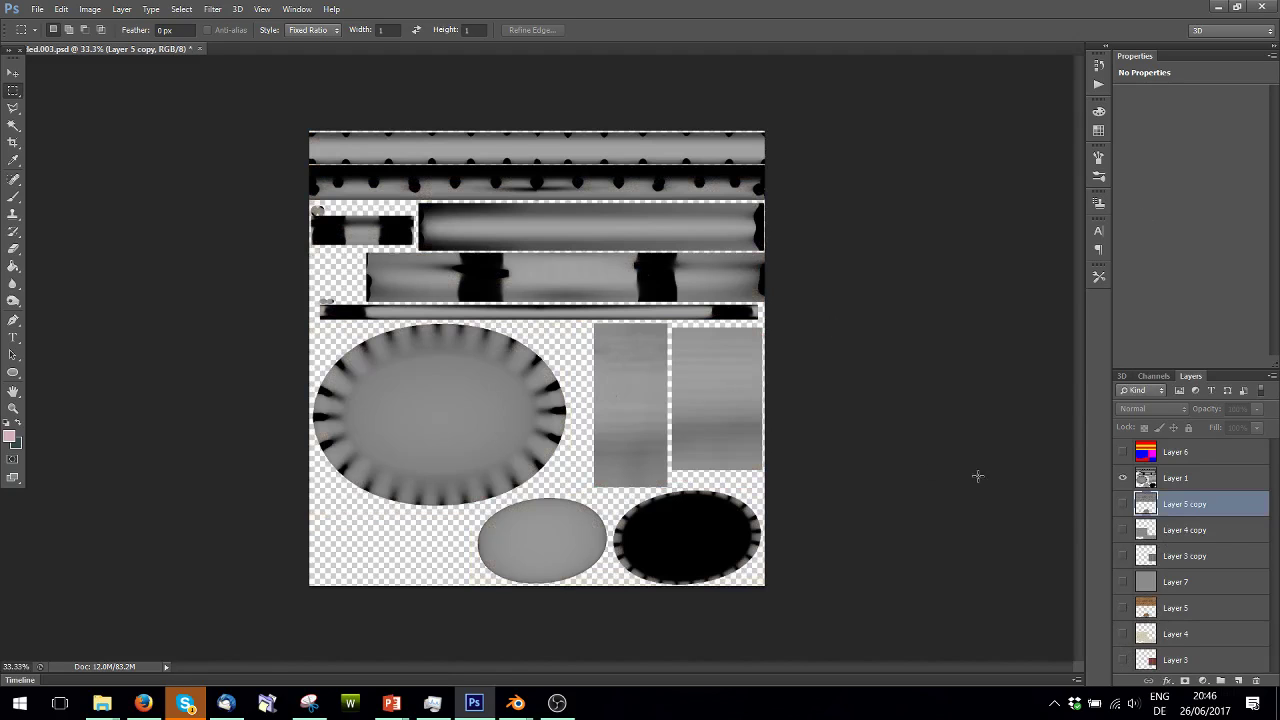
pyautogui.click(28, 8)
pyautogui.click(200, 190)
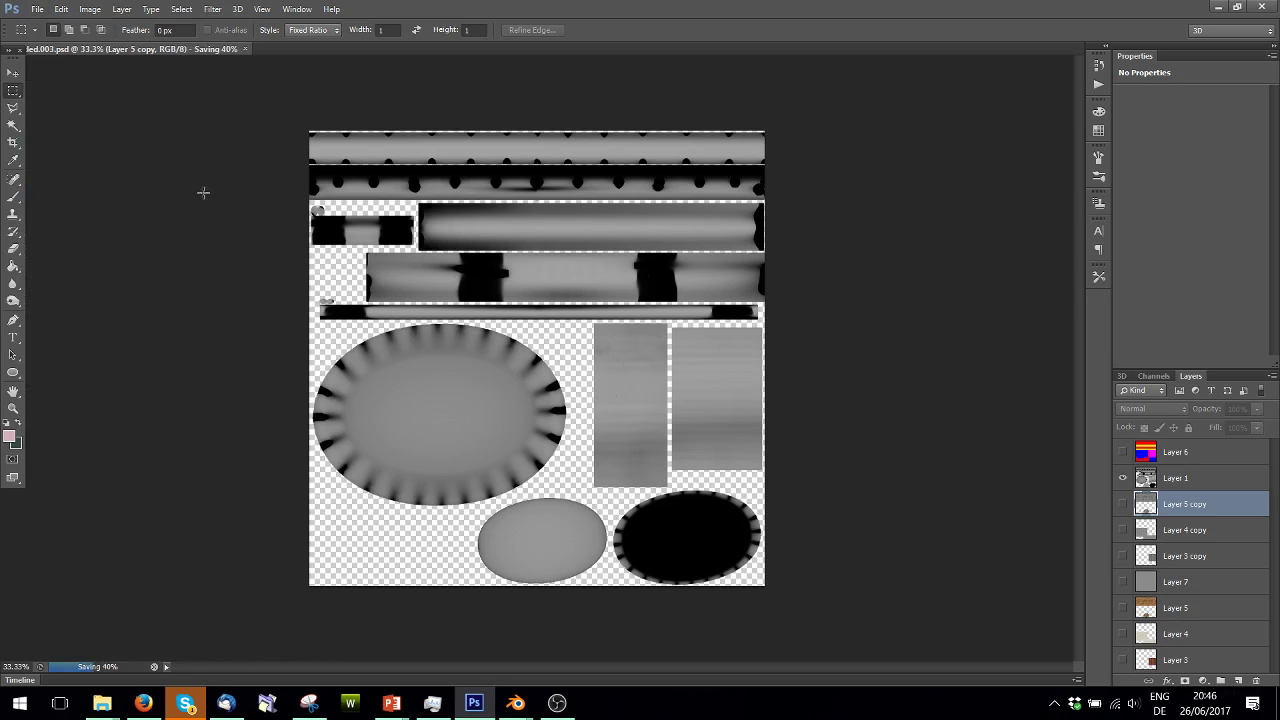
# - Bring Blender forward and render the crib to see the updated grey texture
pyautogui.moveTo(515, 703)
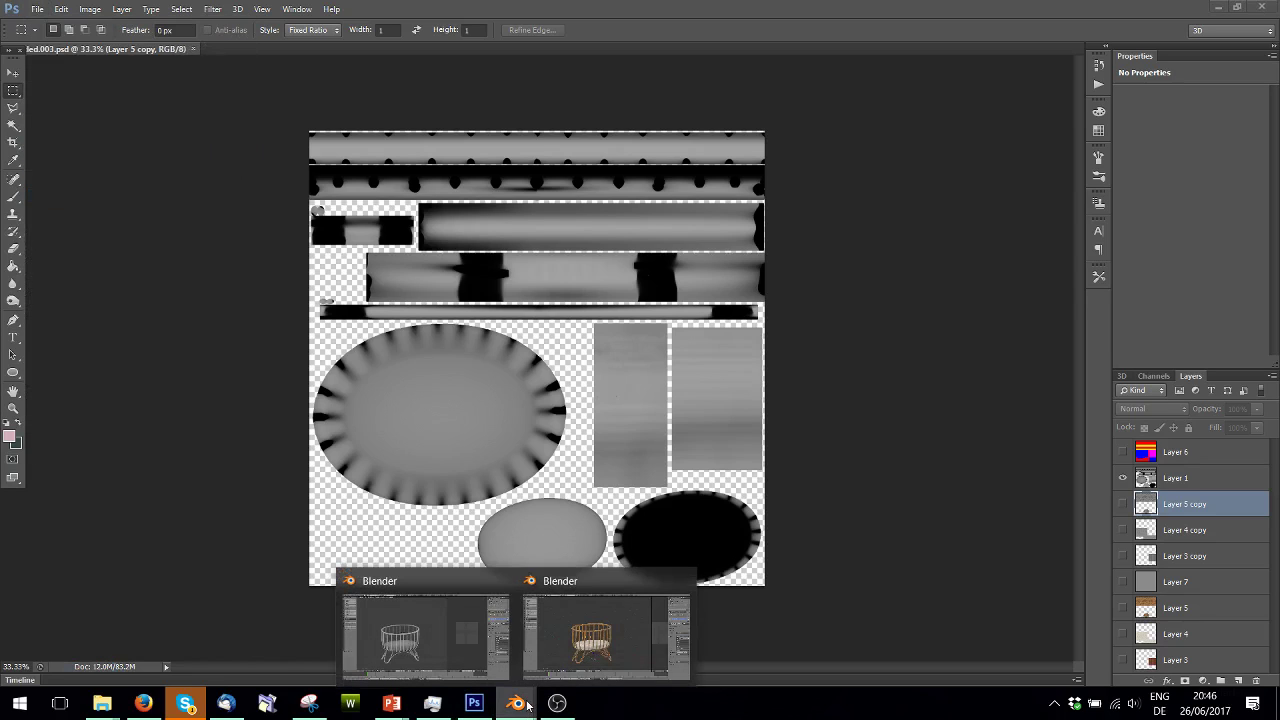
pyautogui.click(585, 657)
pyautogui.click(249, 611)
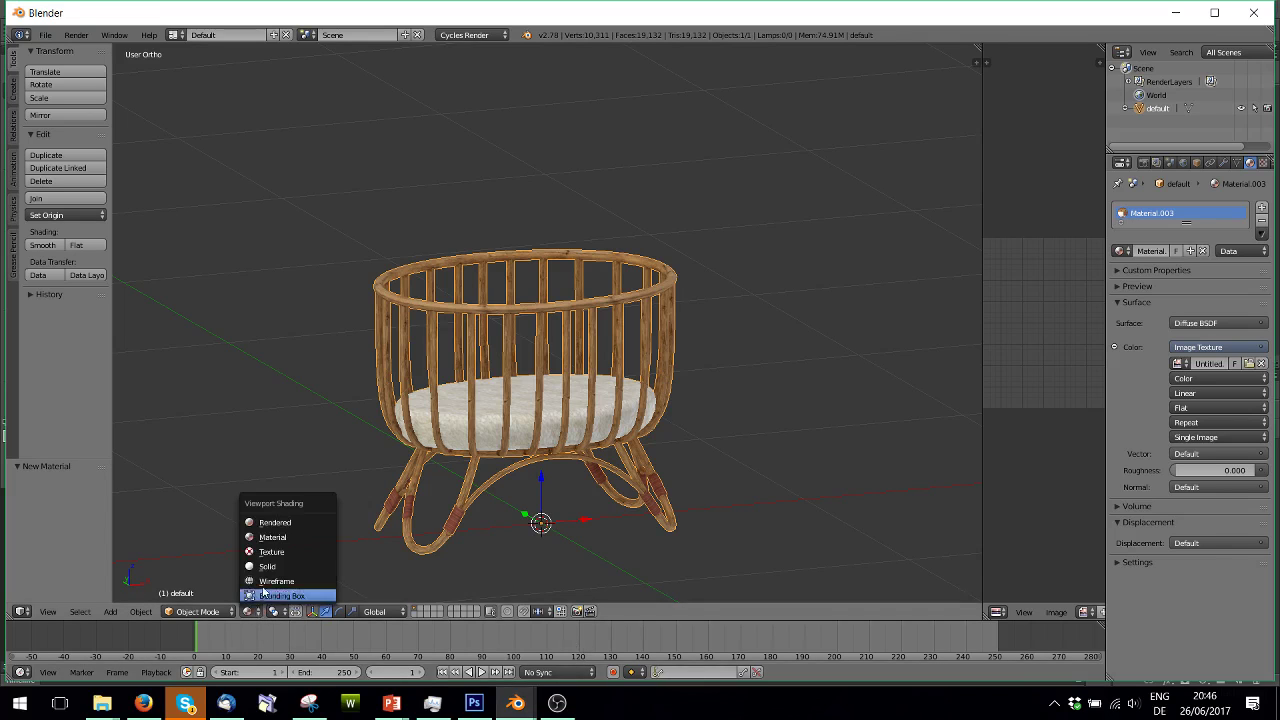
pyautogui.click(272, 541)
pyautogui.click(248, 611)
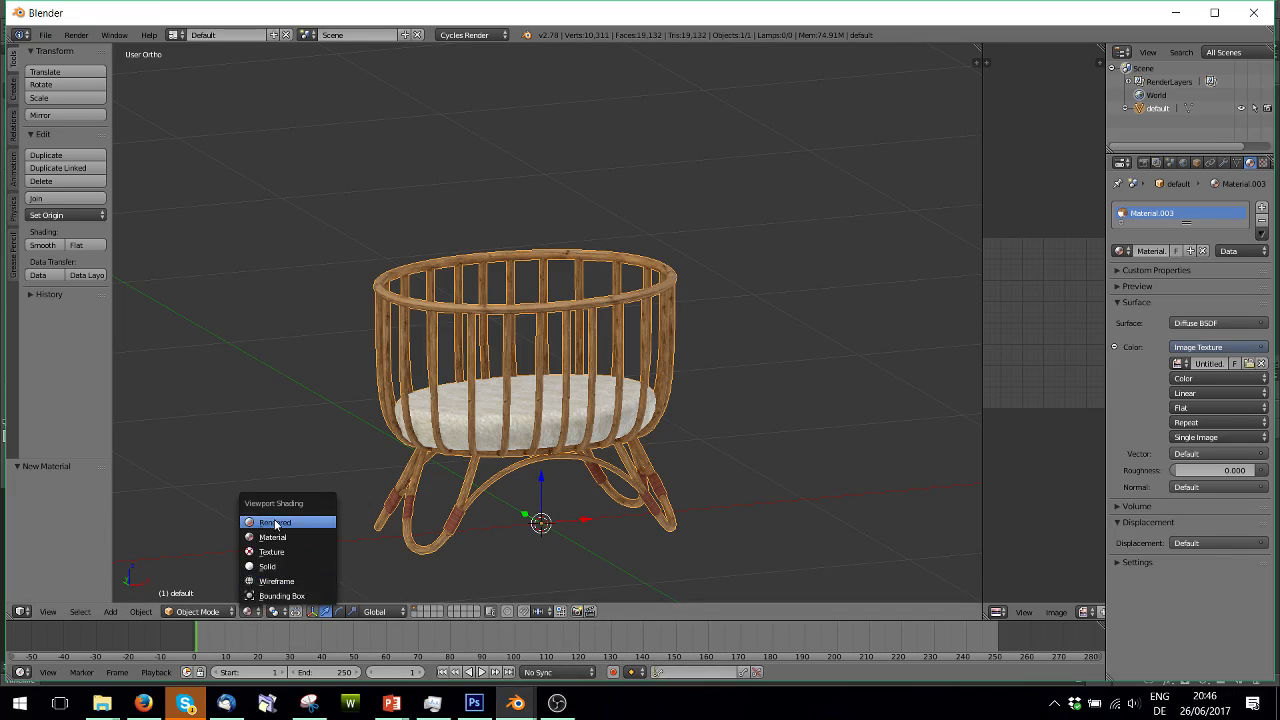
pyautogui.click(279, 523)
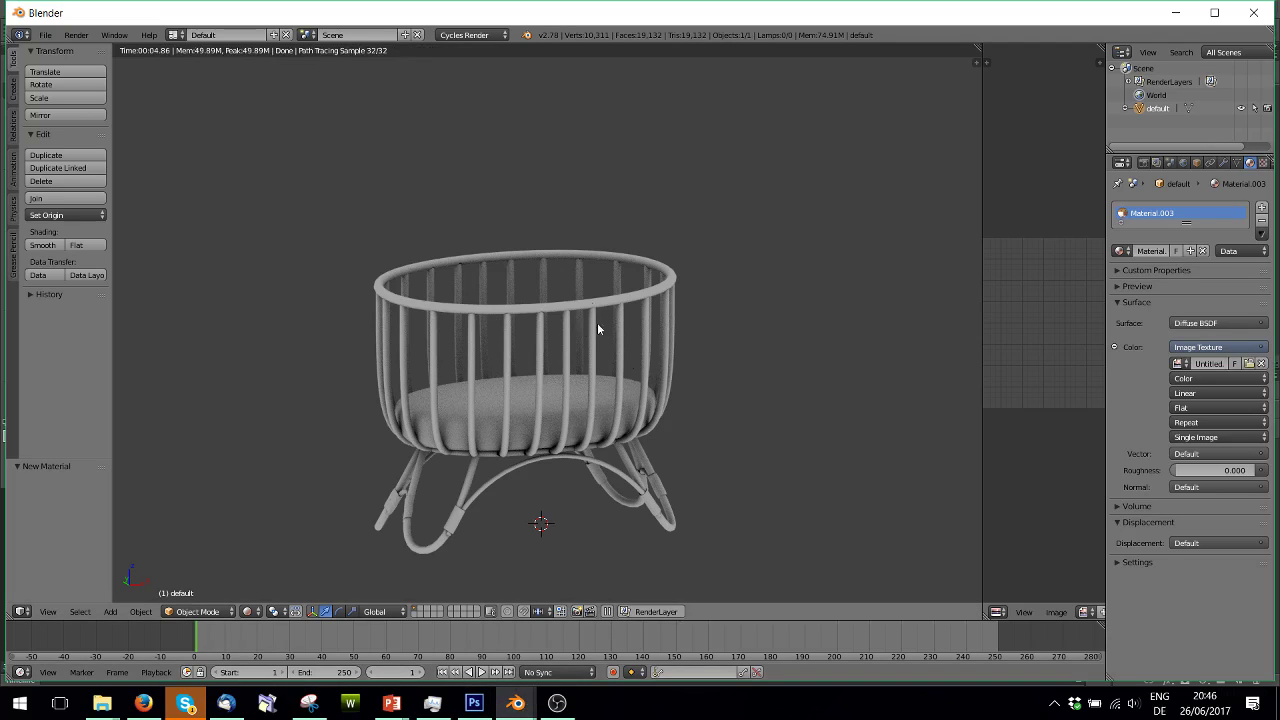
# - Compare Texture shading against a fresh grey render, then minimise Blender
pyautogui.click(247, 614)
pyautogui.click(266, 546)
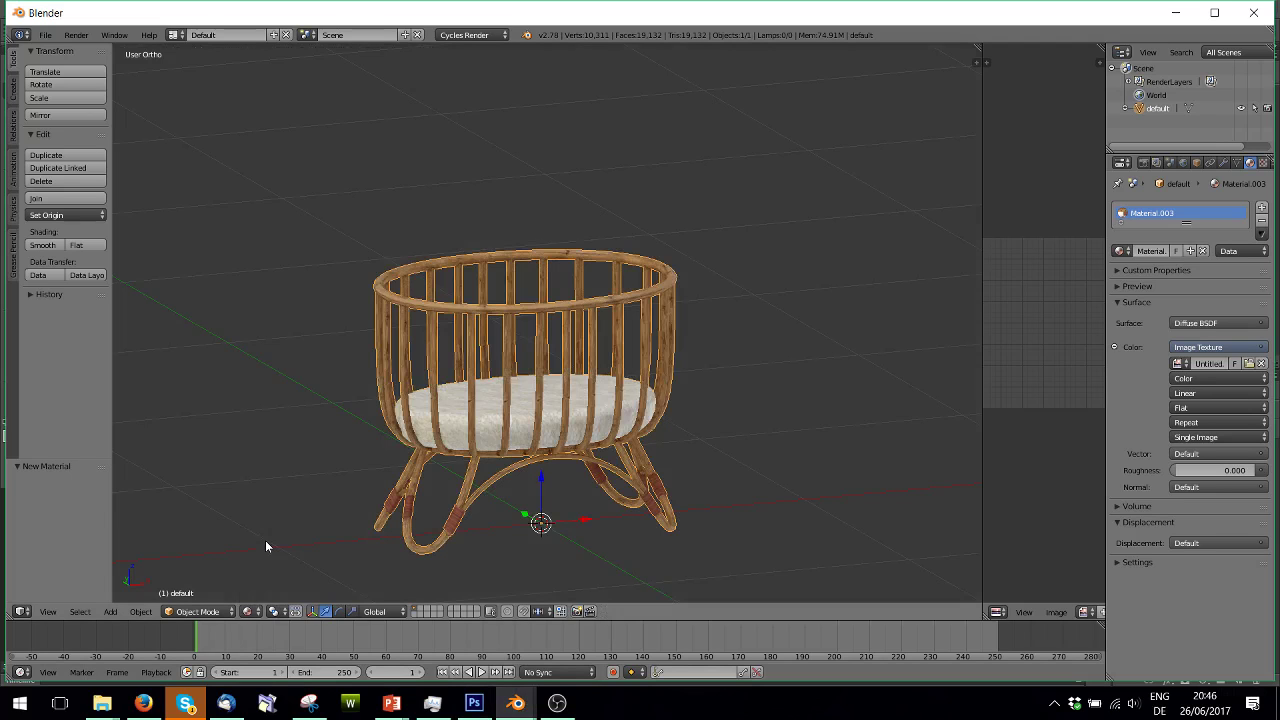
pyautogui.click(249, 612)
pyautogui.click(288, 525)
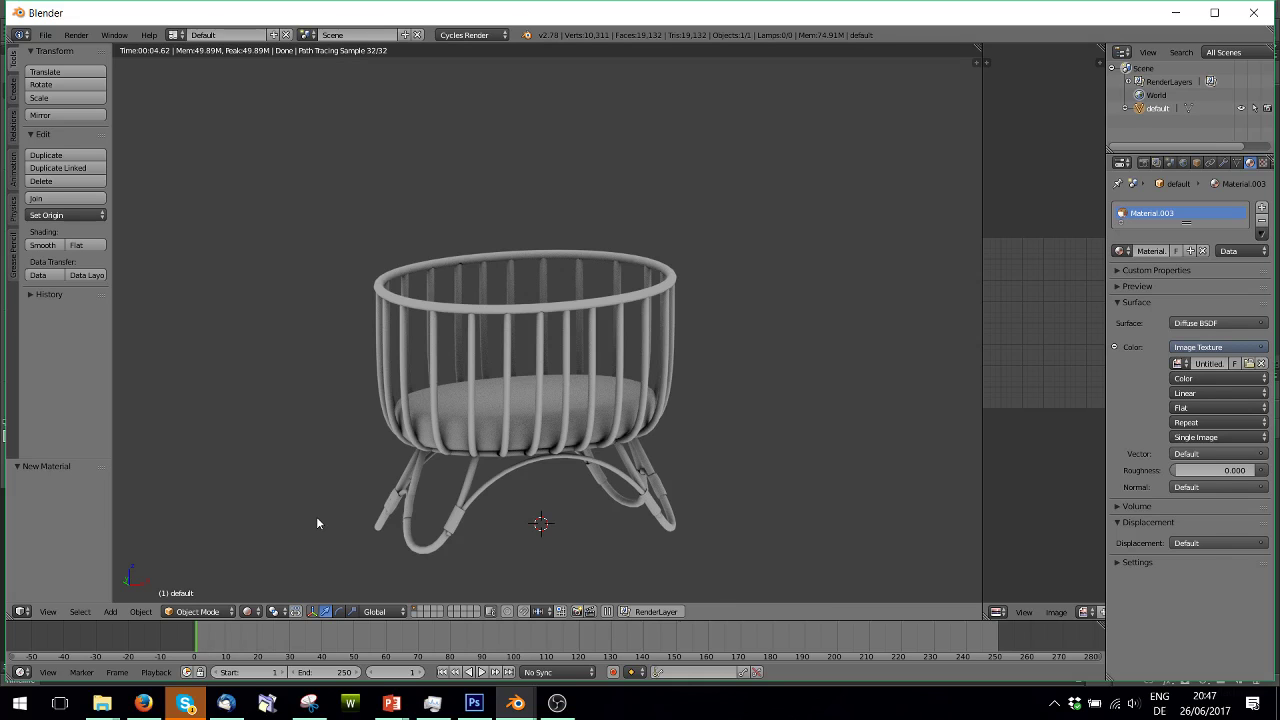
pyautogui.click(1176, 12)
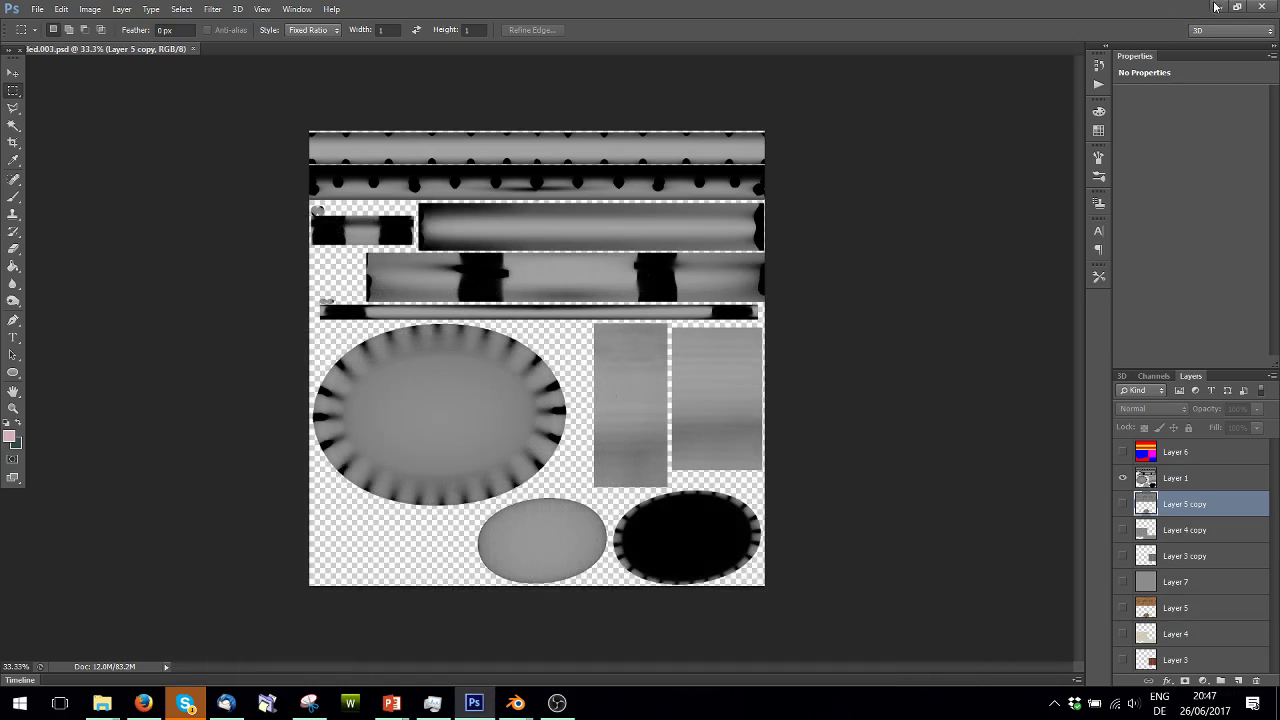